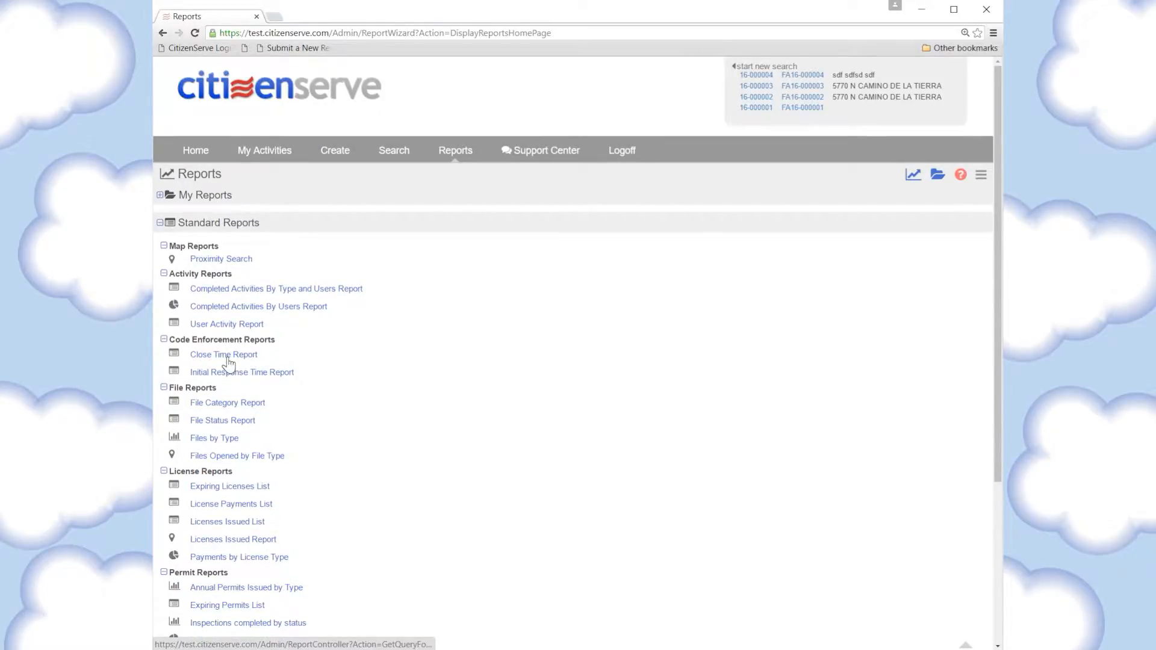
# Run the Close Time Report for close dates from 01/01/2016 to 05/17/2016
pyautogui.click(227, 359)
pyautogui.click(321, 201)
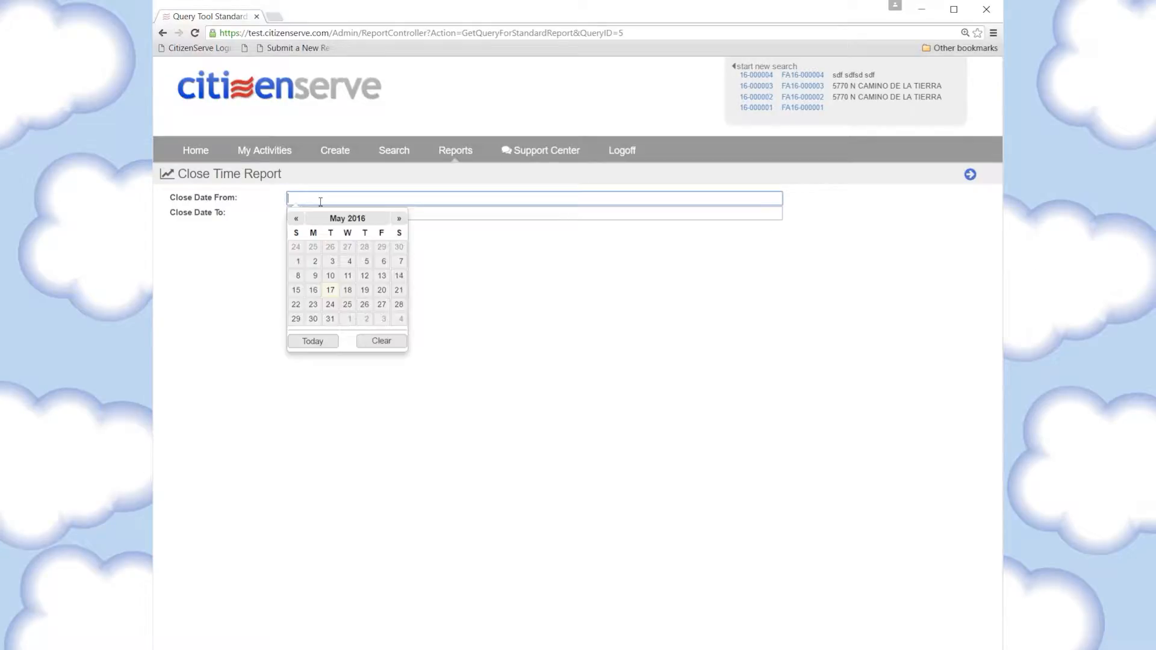
pyautogui.click(295, 219)
pyautogui.click(296, 220)
pyautogui.click(295, 219)
pyautogui.click(296, 219)
pyautogui.click(383, 248)
pyautogui.click(331, 214)
pyautogui.click(316, 357)
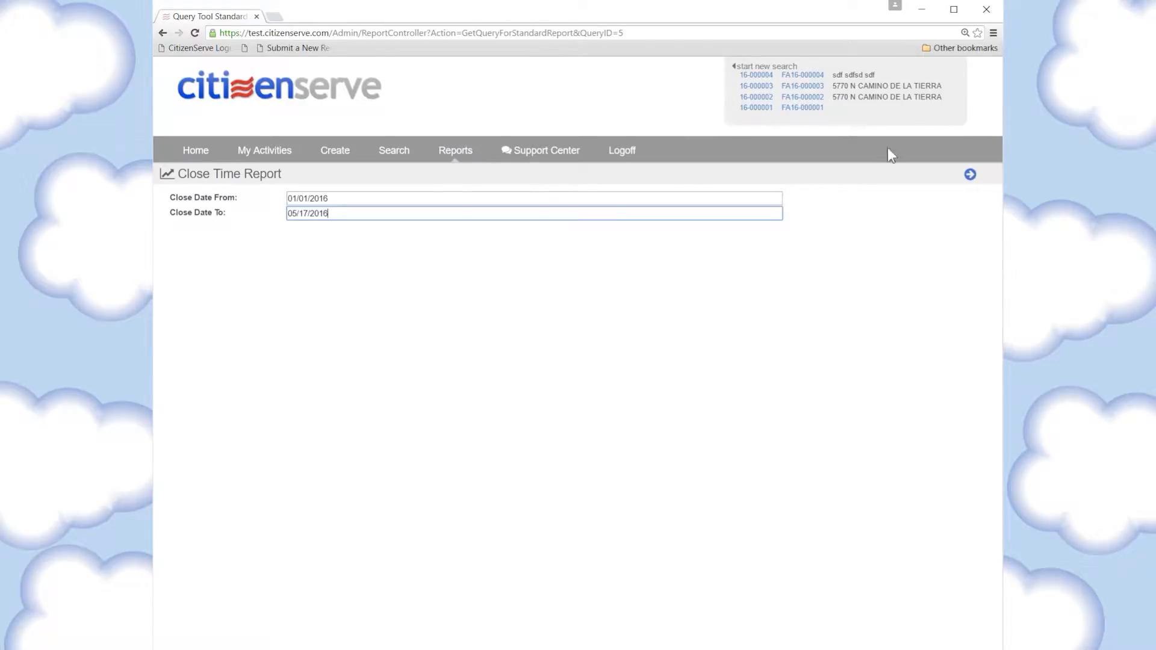
pyautogui.click(970, 176)
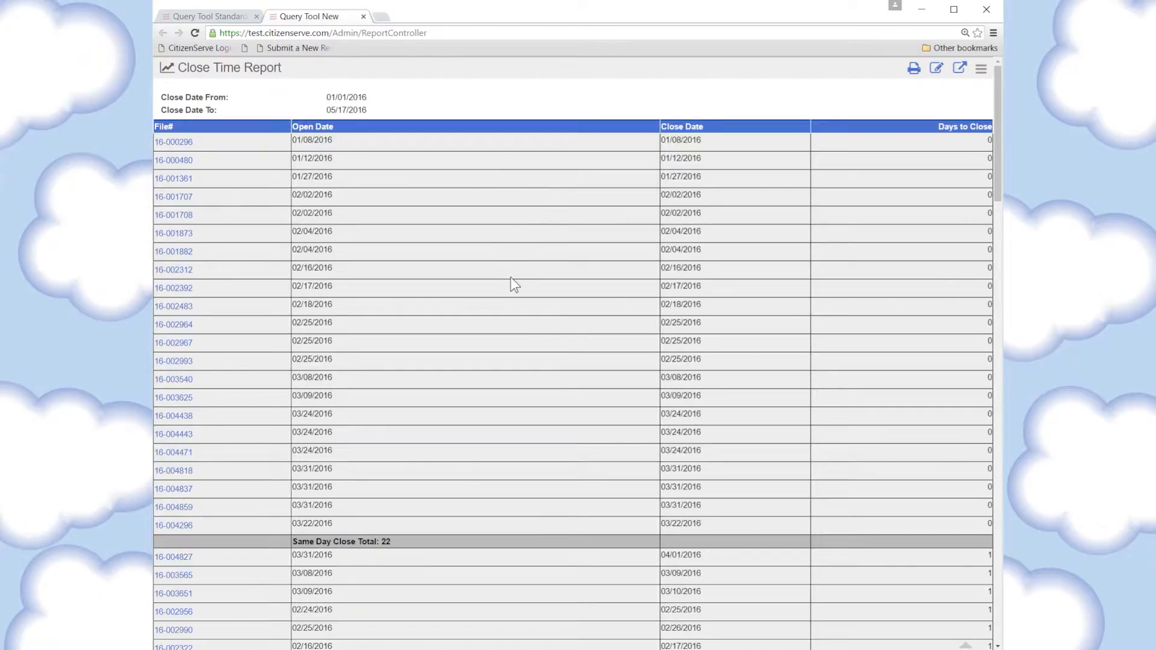
# Examine the Close Time Report's files and days-to-close group totals, close it, and return to the reports list
pyautogui.scroll(-4, 467, 301)
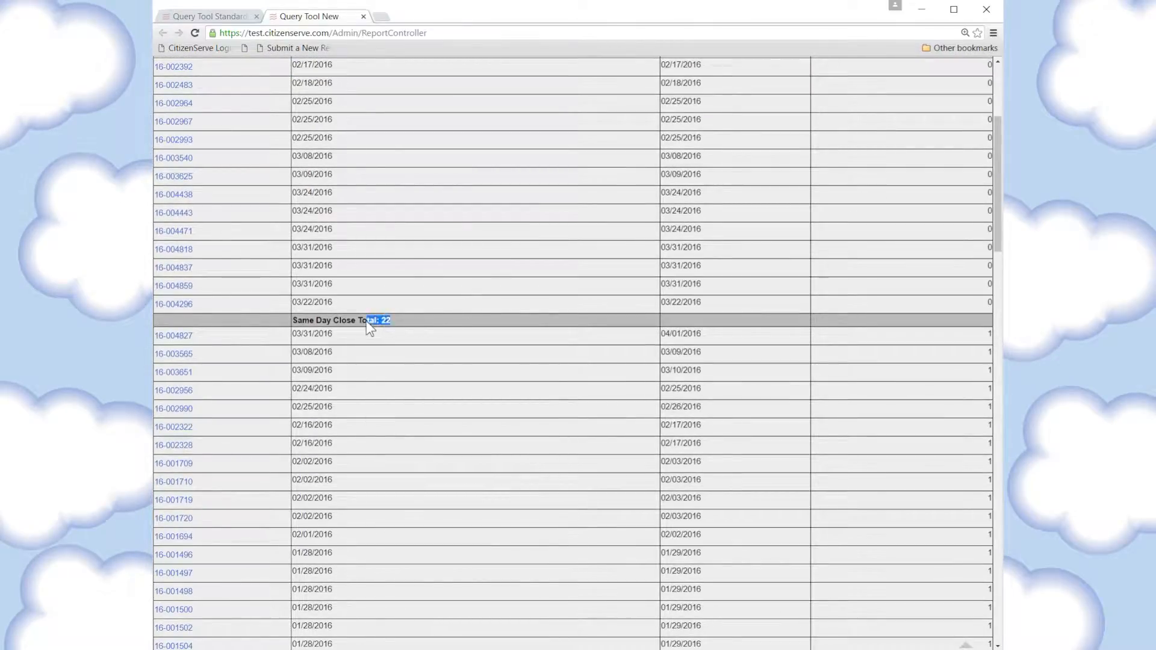
pyautogui.click(457, 315)
pyautogui.scroll(-4, 457, 316)
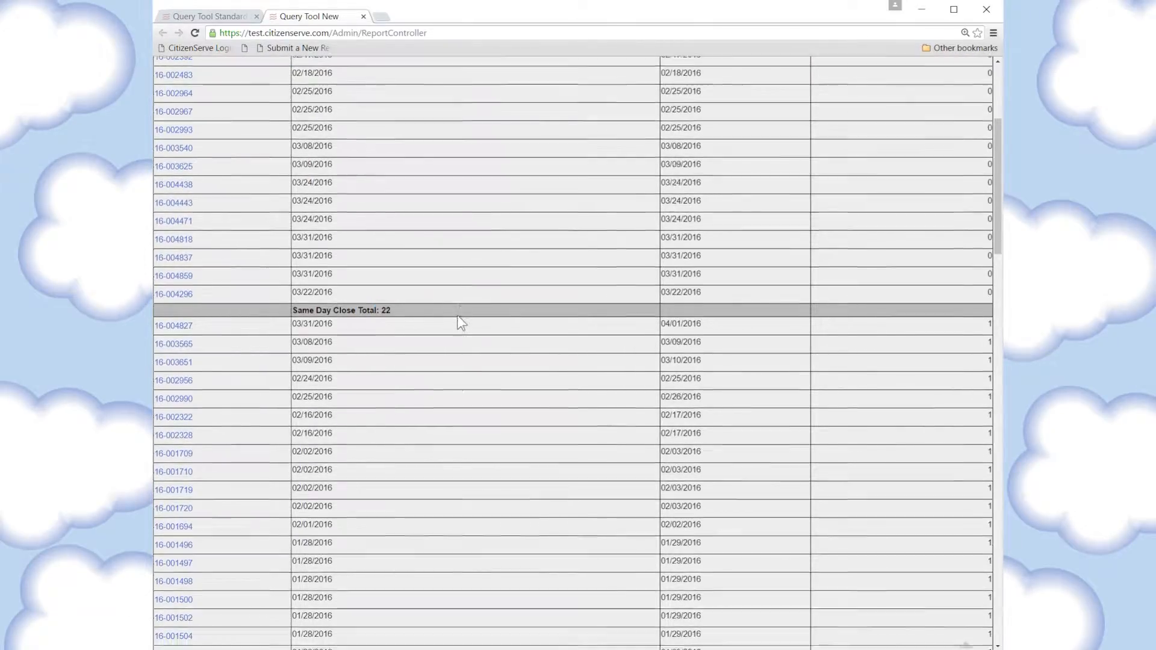
pyautogui.scroll(-7, 382, 494)
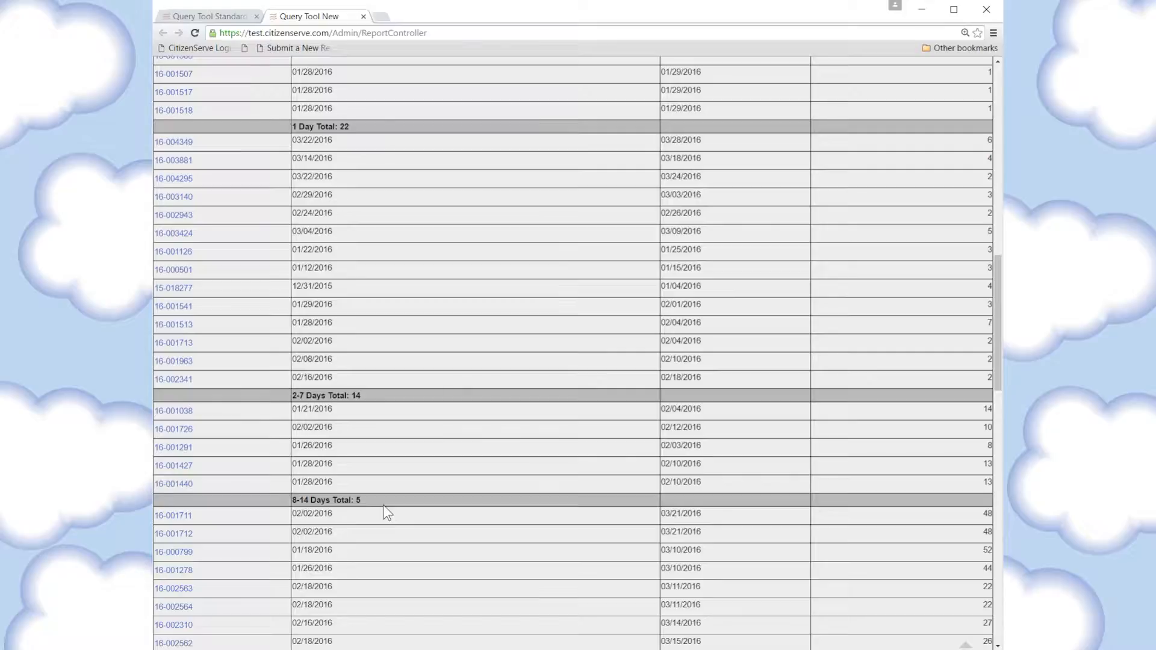
pyautogui.scroll(-2, 383, 505)
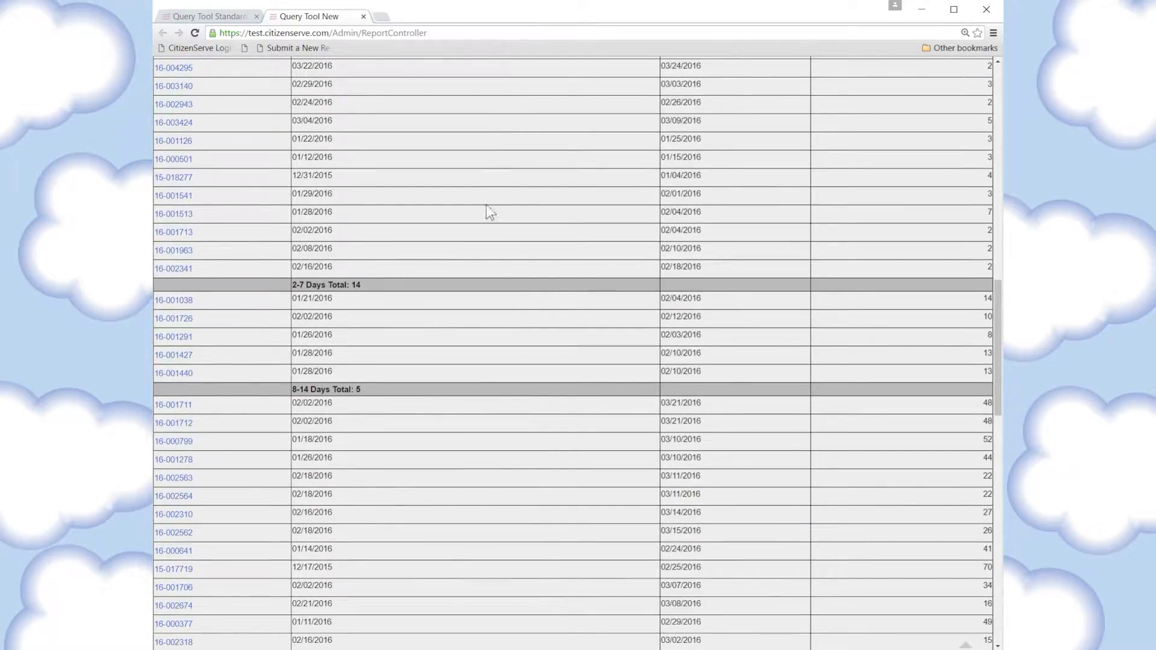
pyautogui.scroll(17, 492, 255)
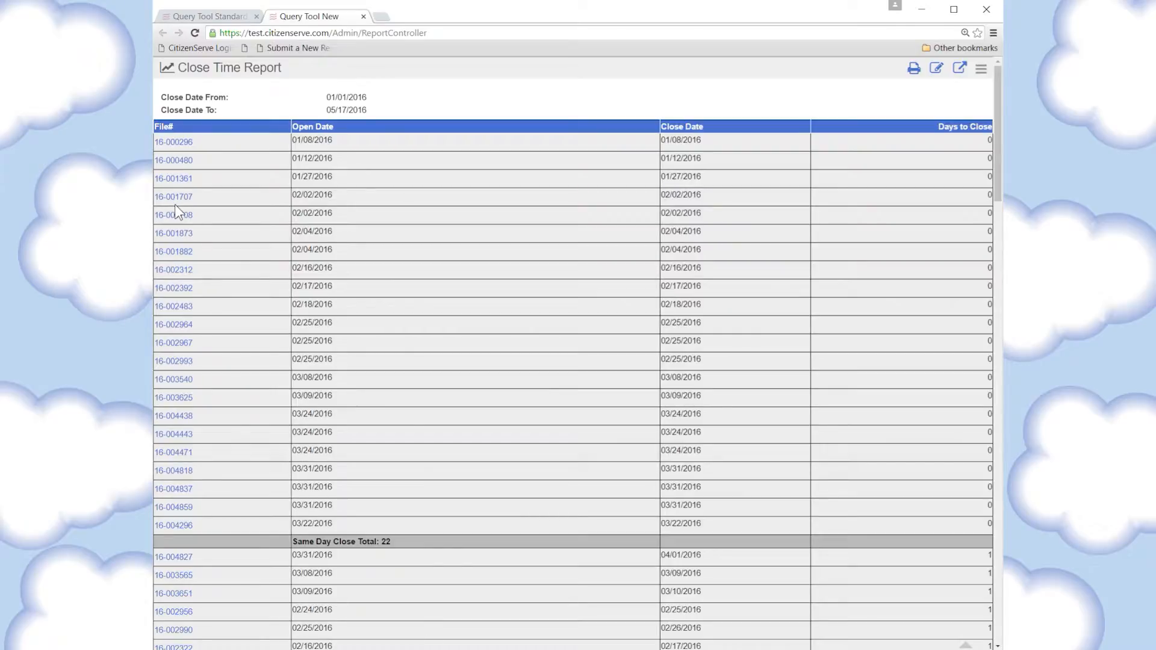
pyautogui.click(364, 18)
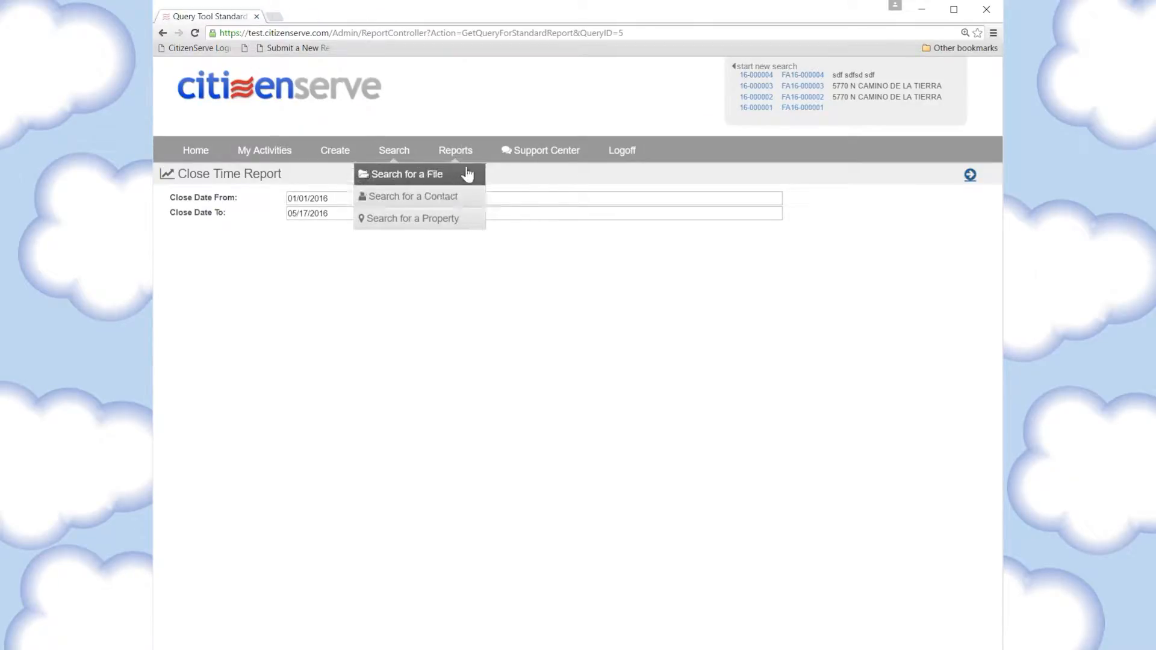
pyautogui.click(468, 160)
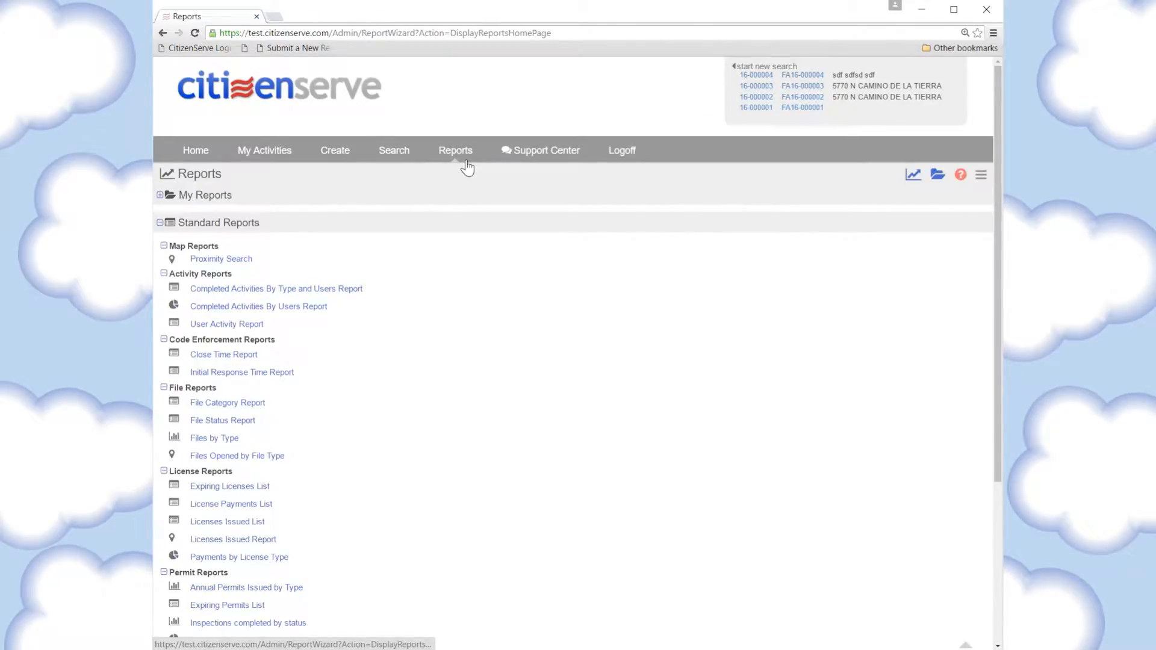
# Run the Payments by Permit Type report for payment dates from 01/01/2016 to 05/17/2016 and inspect its pie slices
pyautogui.scroll(-3, 364, 380)
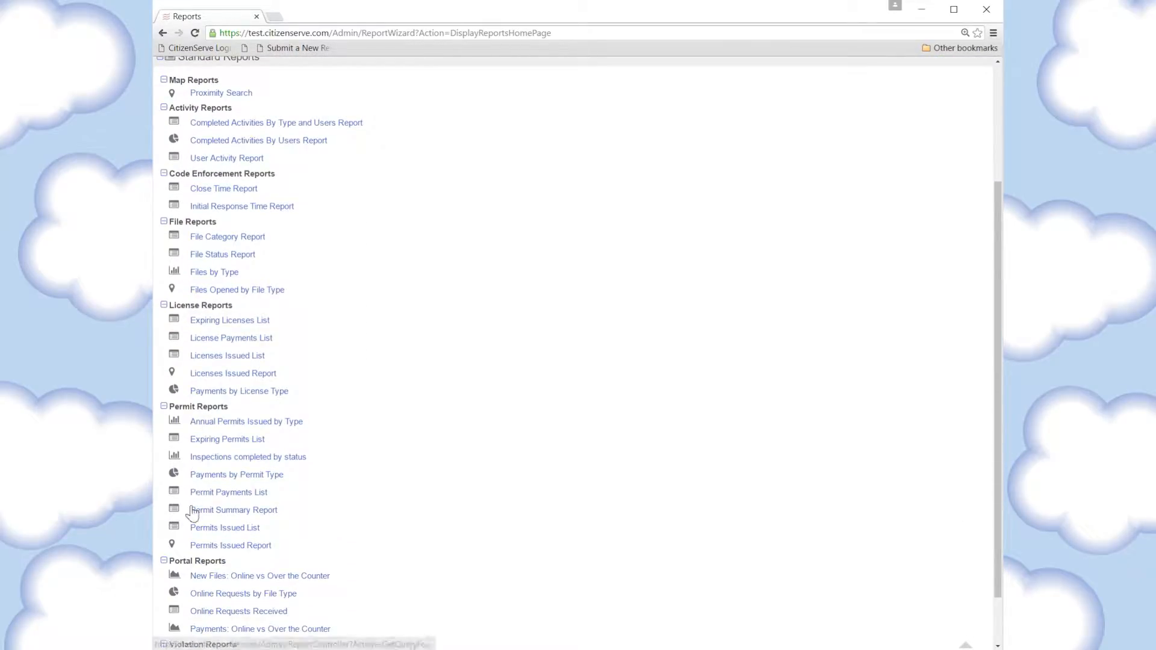
pyautogui.click(208, 479)
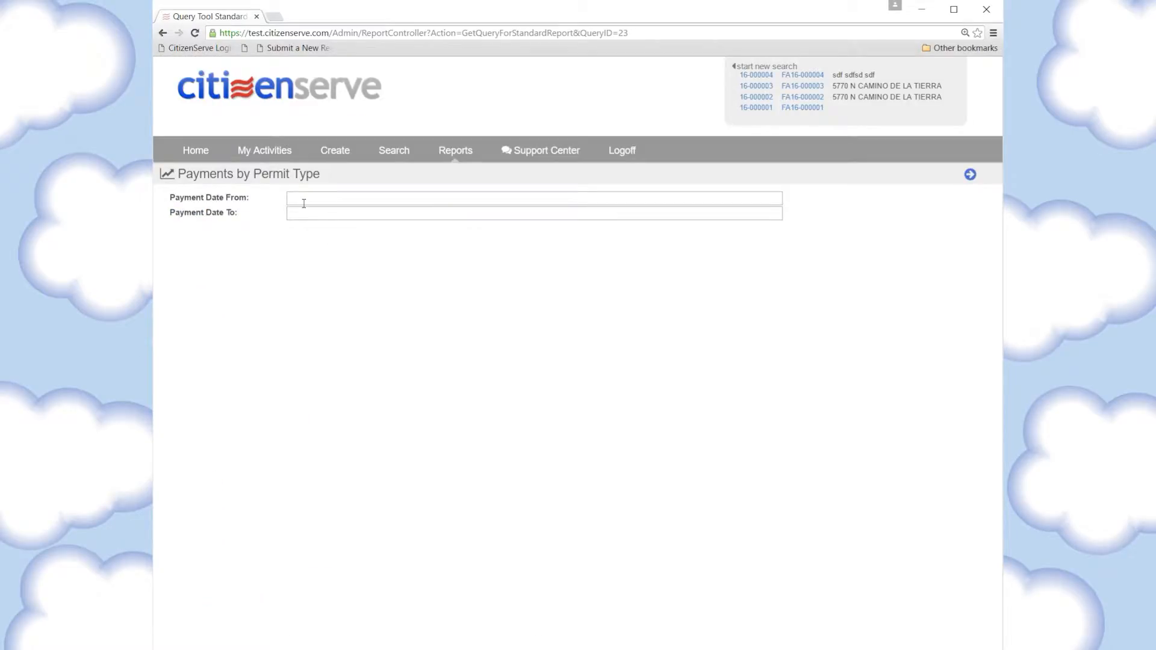
pyautogui.click(304, 201)
pyautogui.click(296, 219)
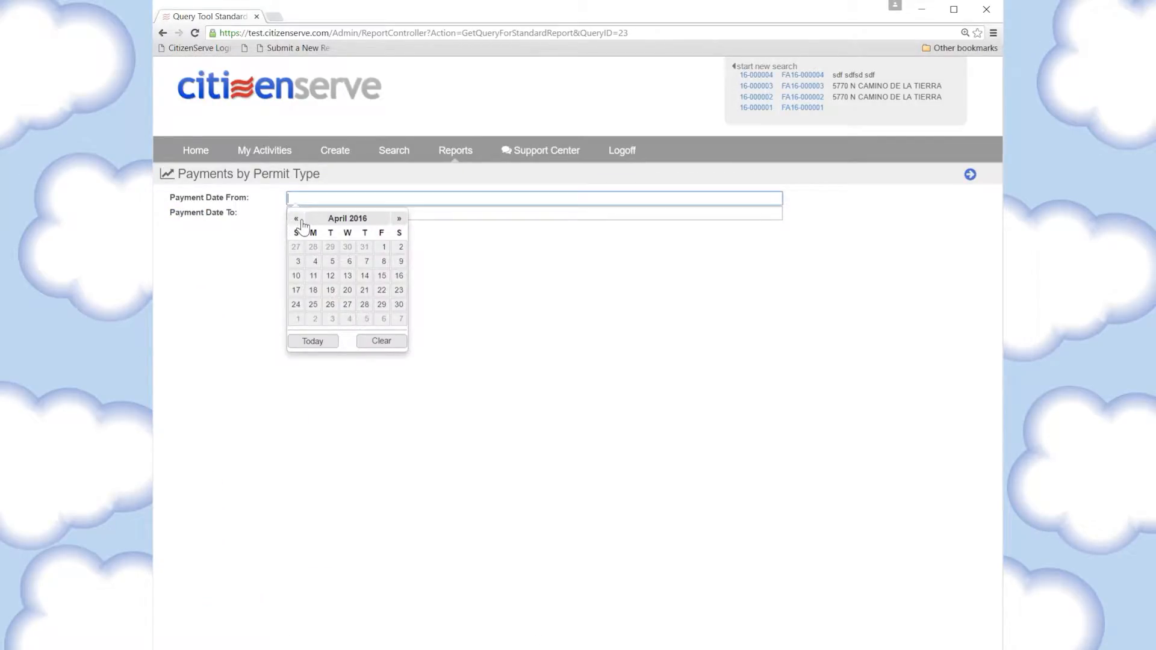
pyautogui.click(333, 218)
pyautogui.click(308, 243)
pyautogui.click(383, 247)
pyautogui.click(336, 214)
pyautogui.click(314, 357)
pyautogui.click(969, 175)
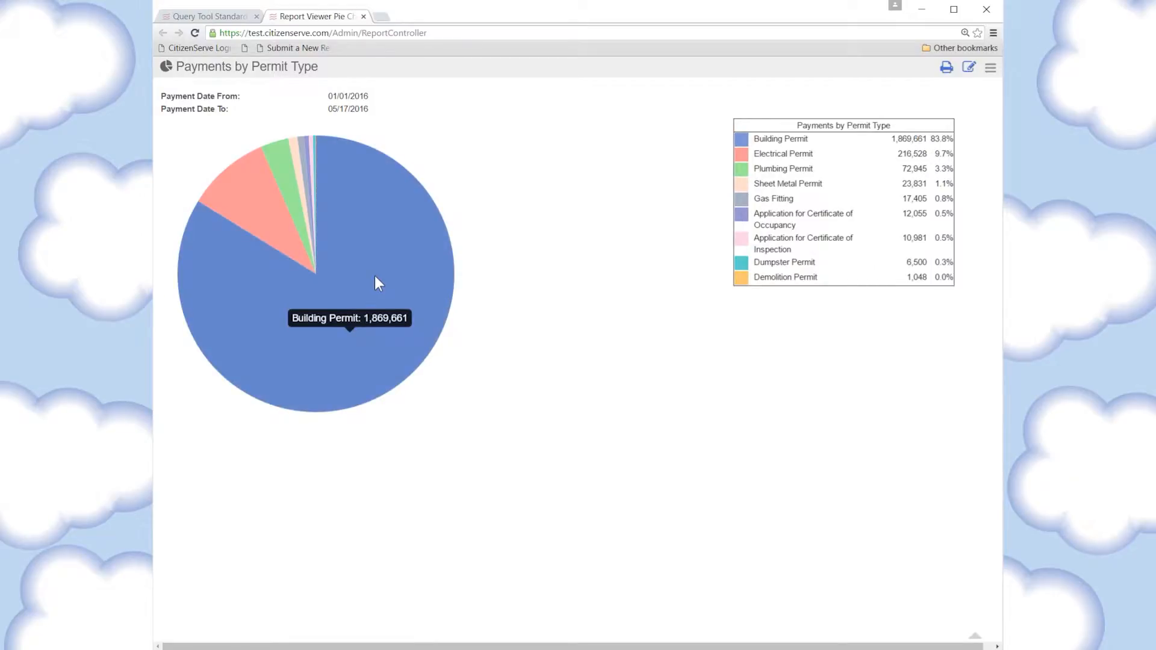
pyautogui.moveTo(246, 220)
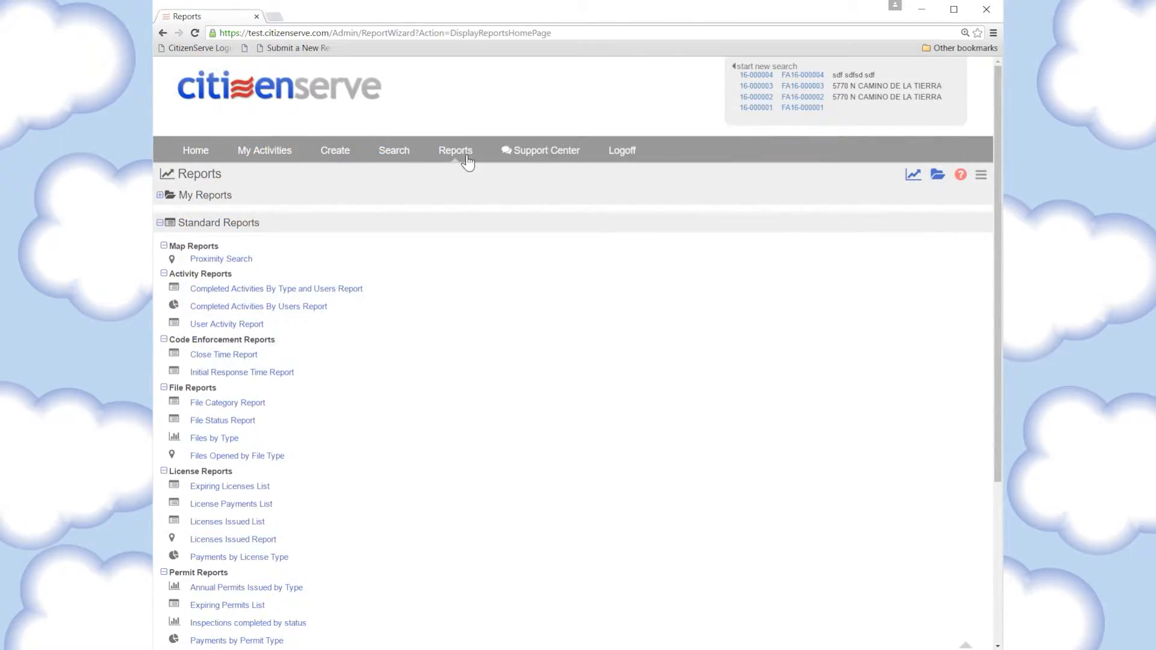
# Run the Violations Map report for open dates from 01/01/2016 to 05/17/2016
pyautogui.scroll(-4, 460, 301)
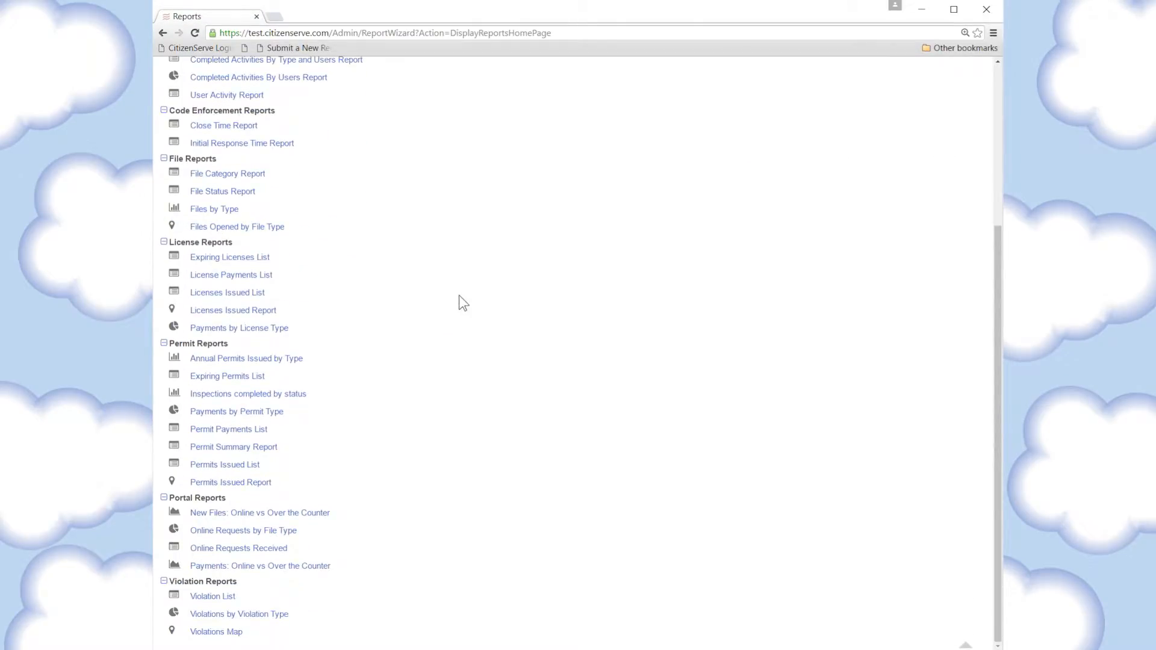
pyautogui.click(208, 632)
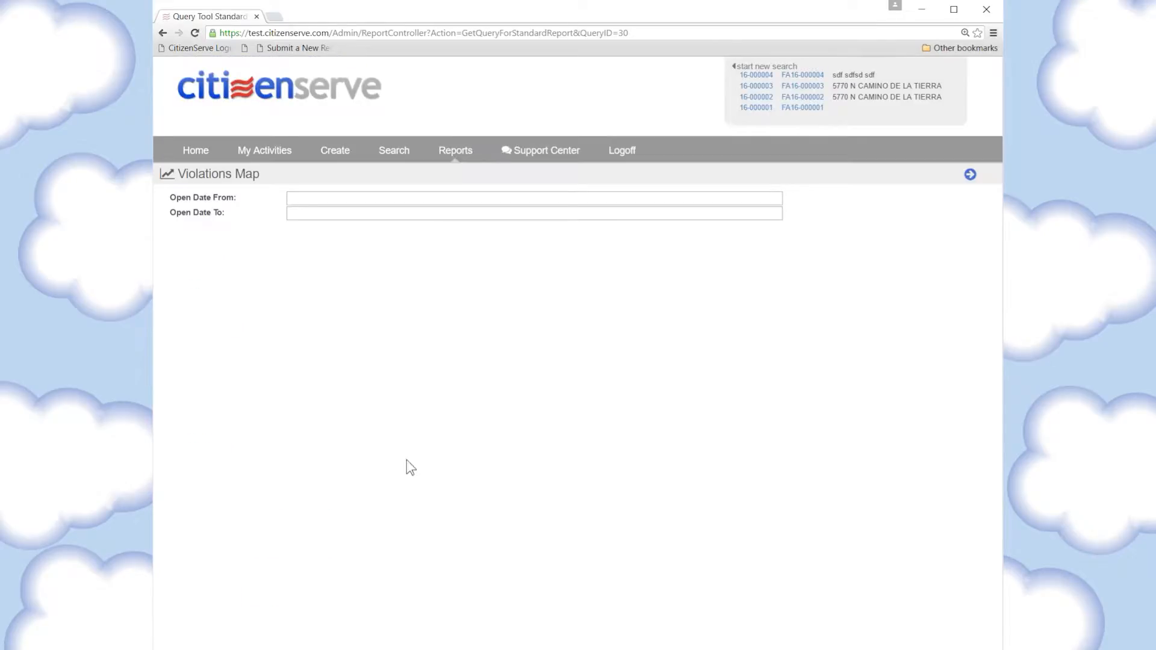
pyautogui.click(347, 200)
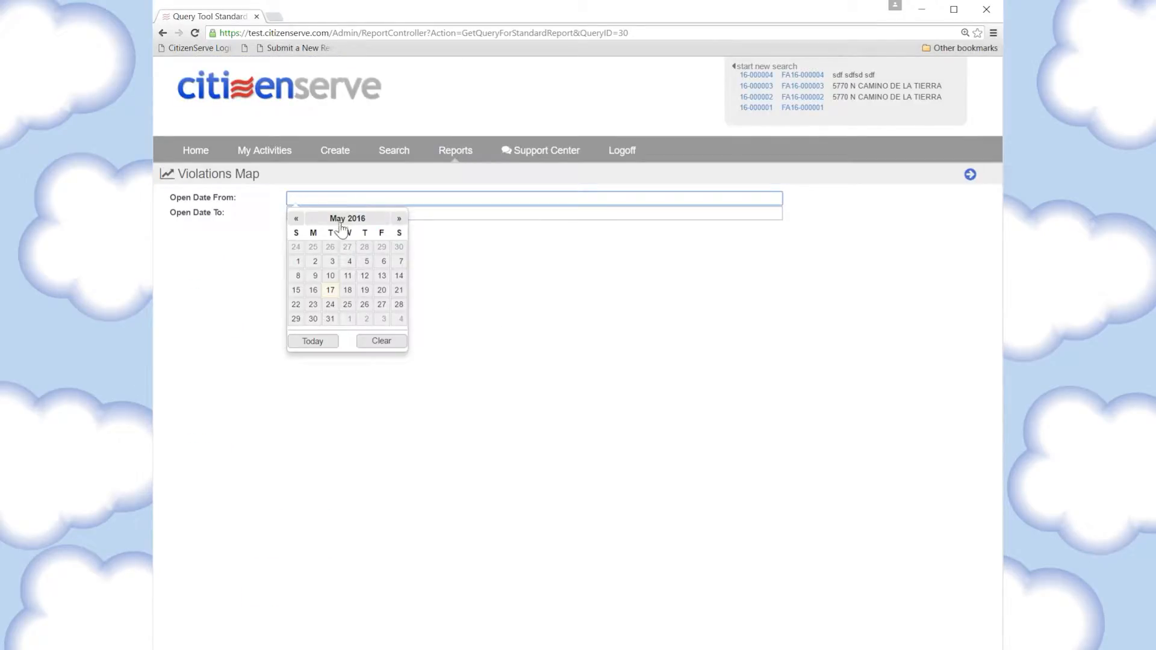
pyautogui.click(348, 219)
pyautogui.click(305, 241)
pyautogui.click(382, 250)
pyautogui.click(340, 215)
pyautogui.click(318, 360)
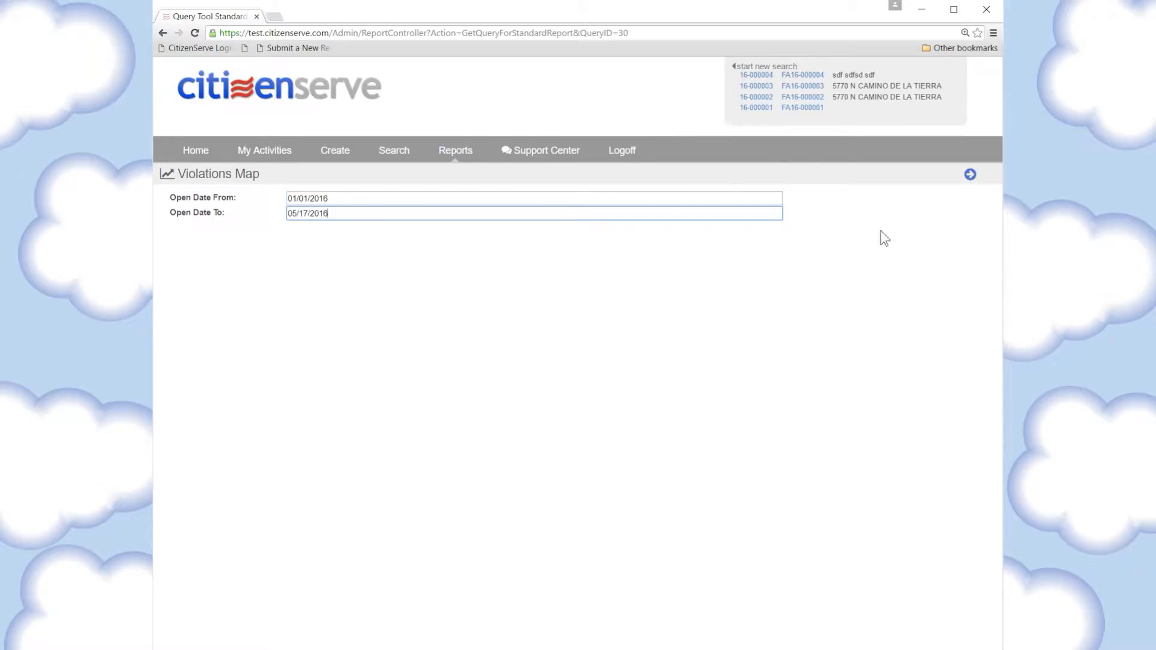
pyautogui.click(970, 175)
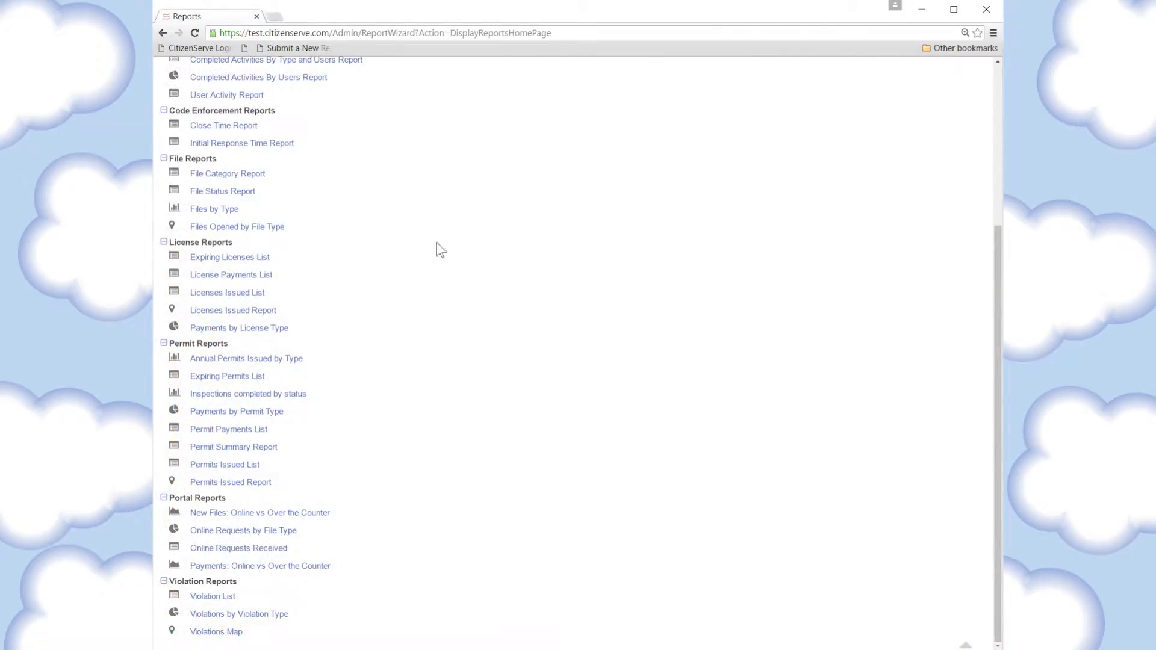
# Run the New Files: Online vs Over the Counter report for the year 2015
pyautogui.click(265, 515)
pyautogui.click(325, 200)
pyautogui.write('2015')
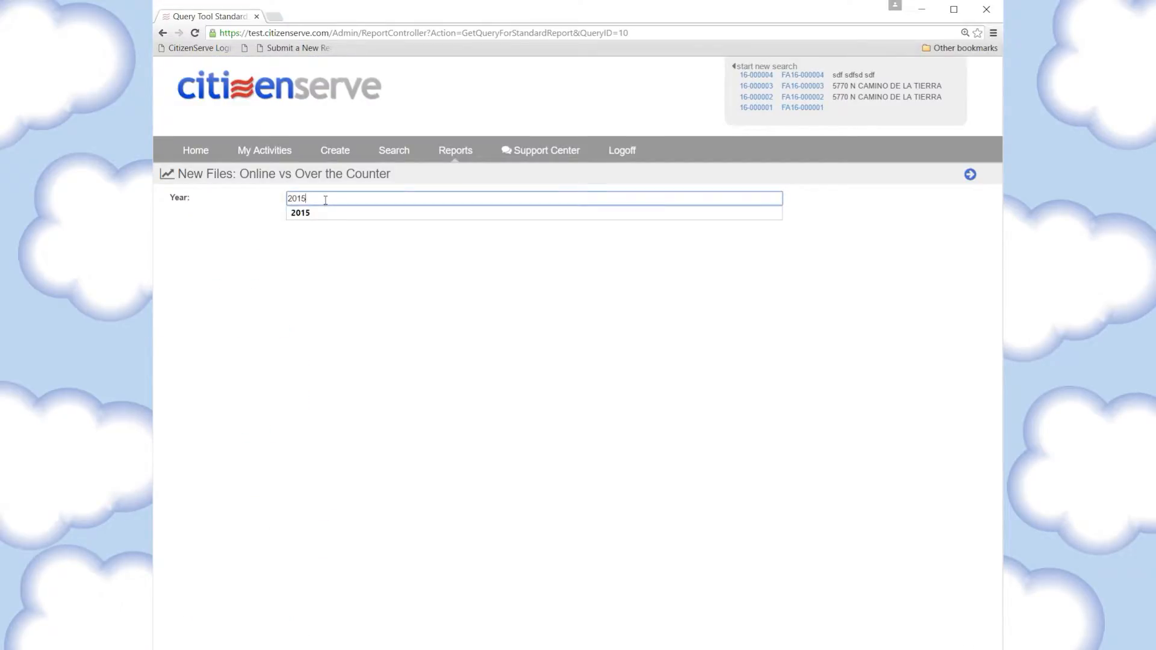
pyautogui.click(970, 174)
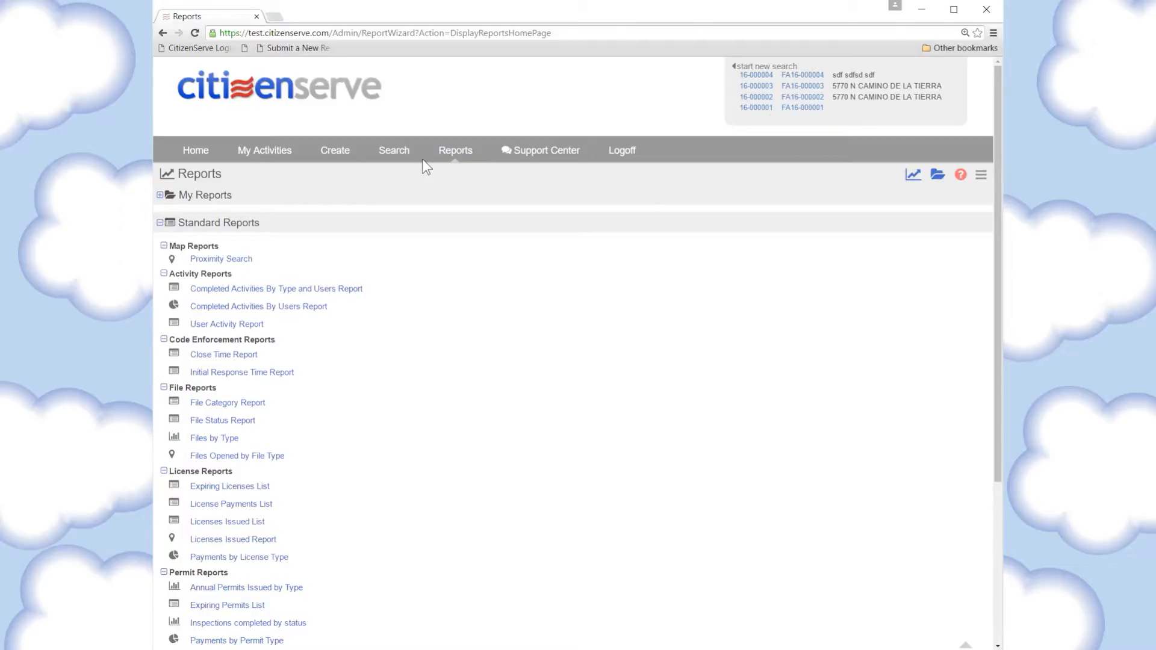
# Start a new pie chart report named "Licenses issued by year" using the Licenses data type
pyautogui.click(913, 176)
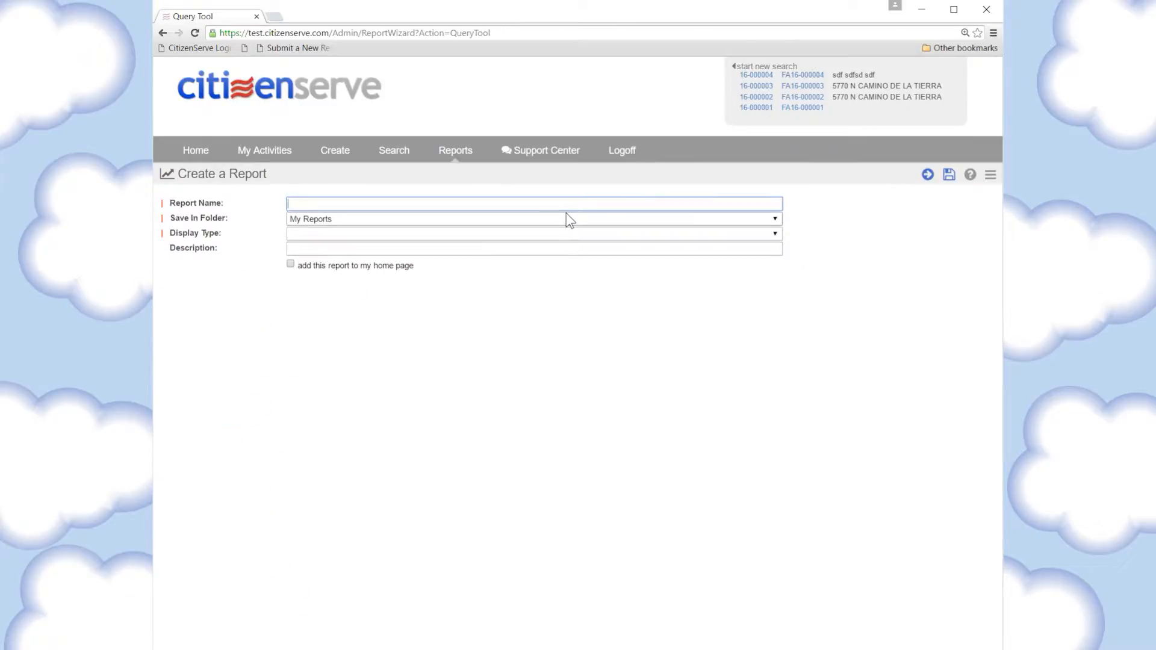
pyautogui.write('Lic')
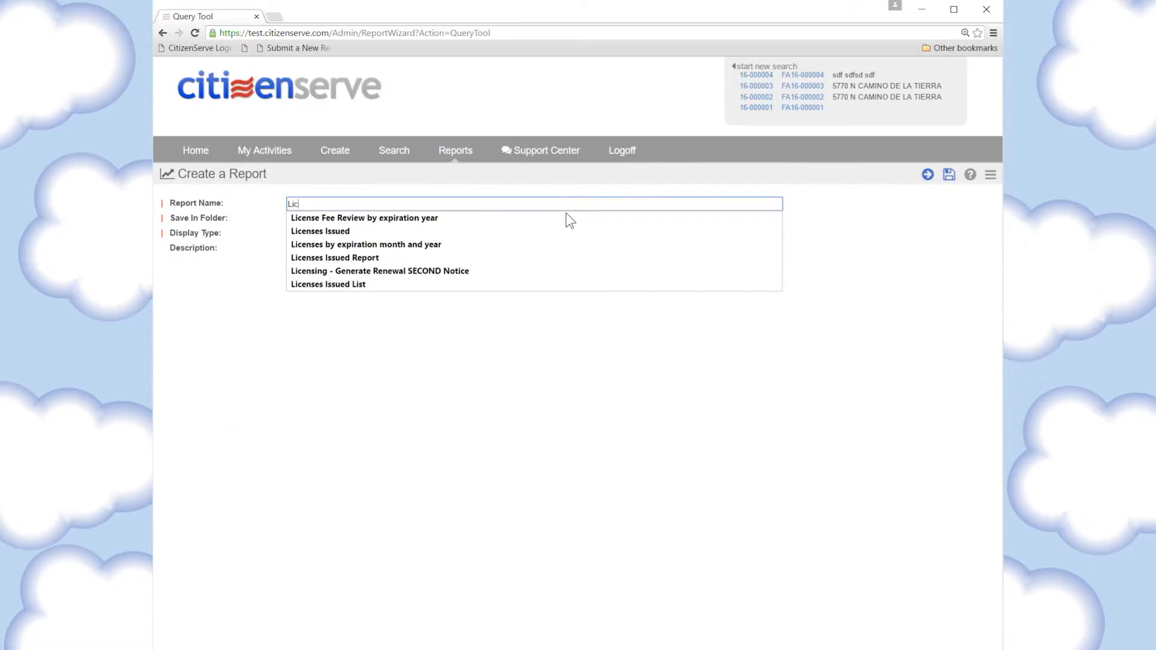
pyautogui.write('enses issued by year')
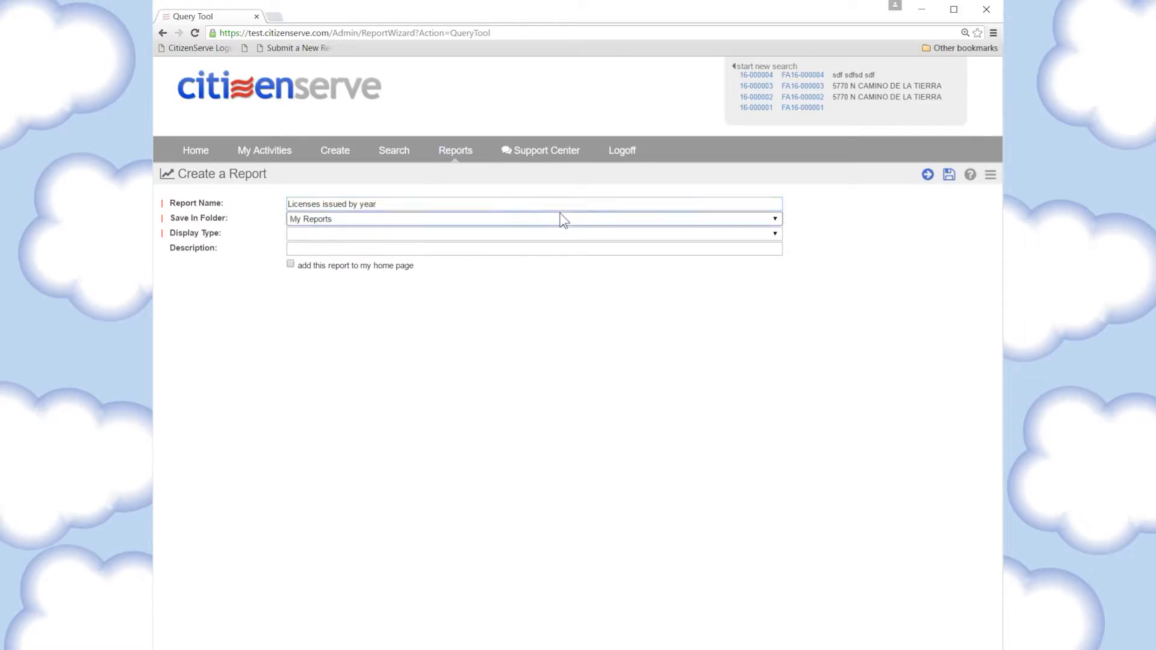
pyautogui.click(381, 235)
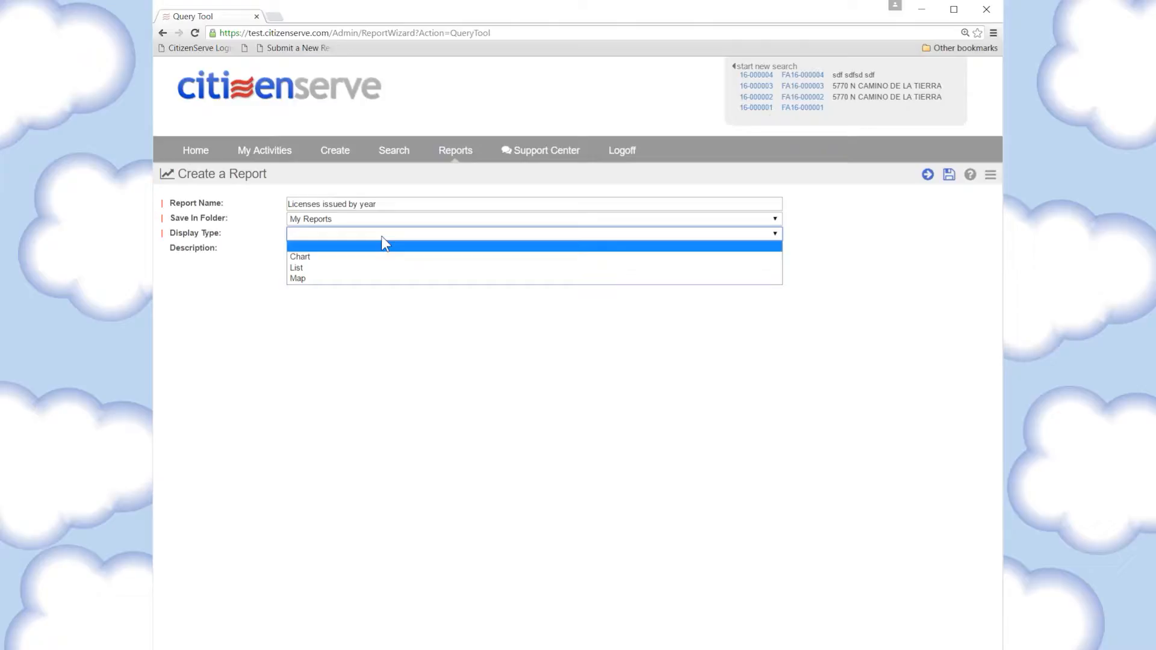
pyautogui.click(316, 259)
pyautogui.click(316, 251)
pyautogui.click(315, 271)
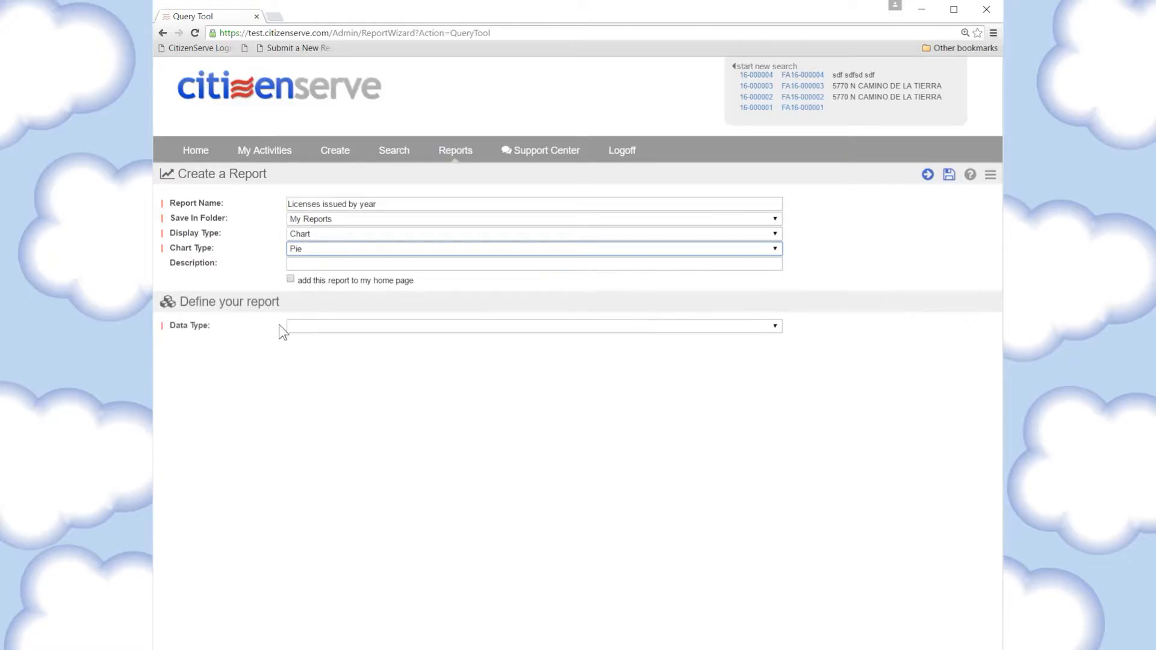
pyautogui.click(324, 326)
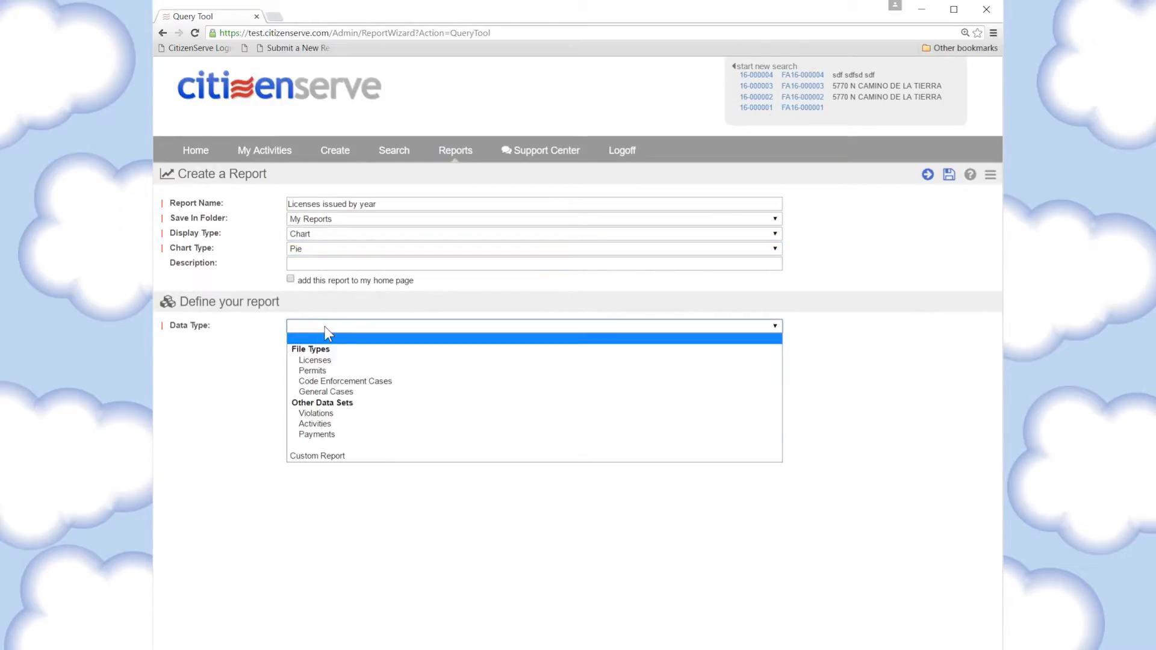
pyautogui.click(323, 360)
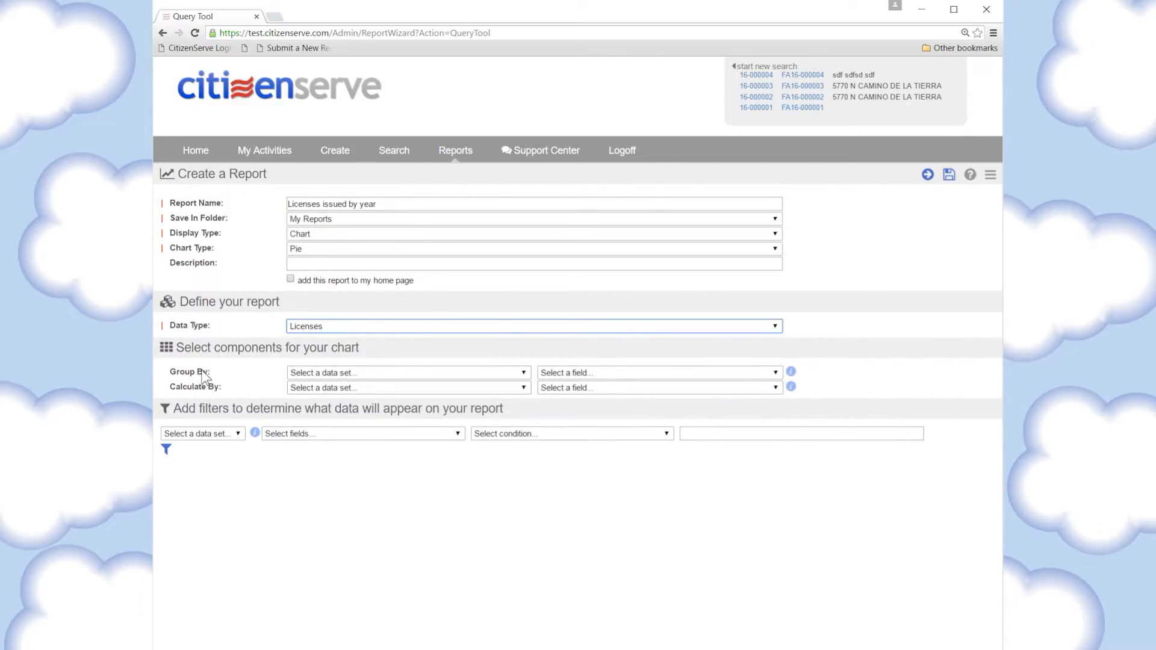
# Group the chart by the License data set's License Type field and calculate it by License with Count of License Type
pyautogui.click(417, 370)
pyautogui.click(406, 405)
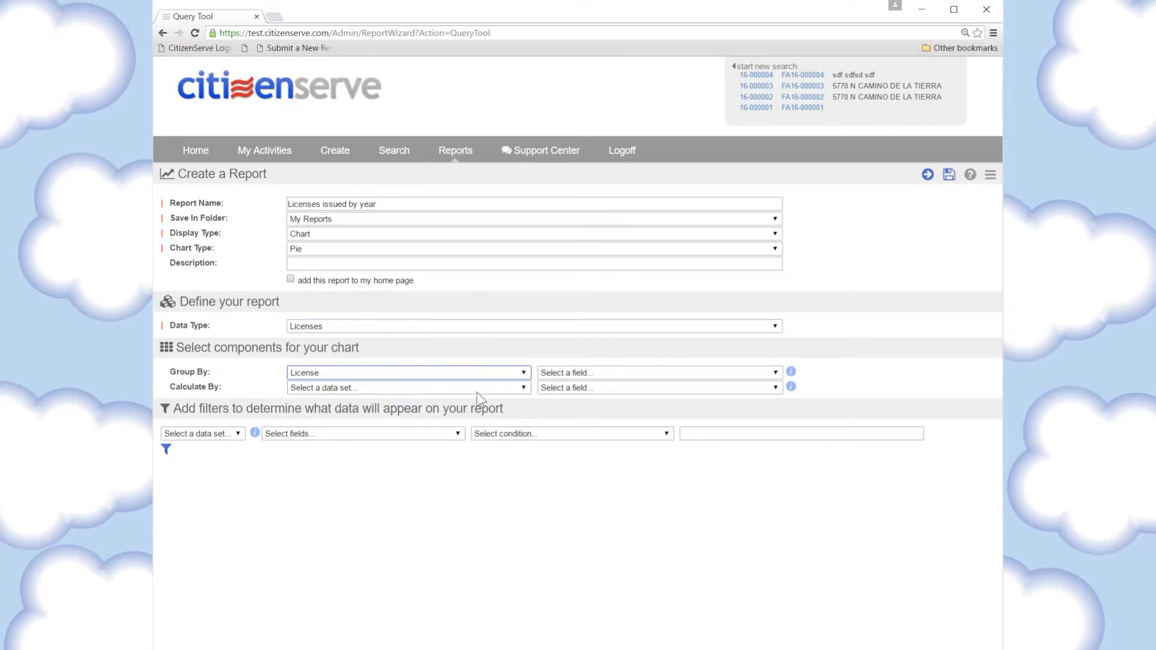
pyautogui.click(655, 371)
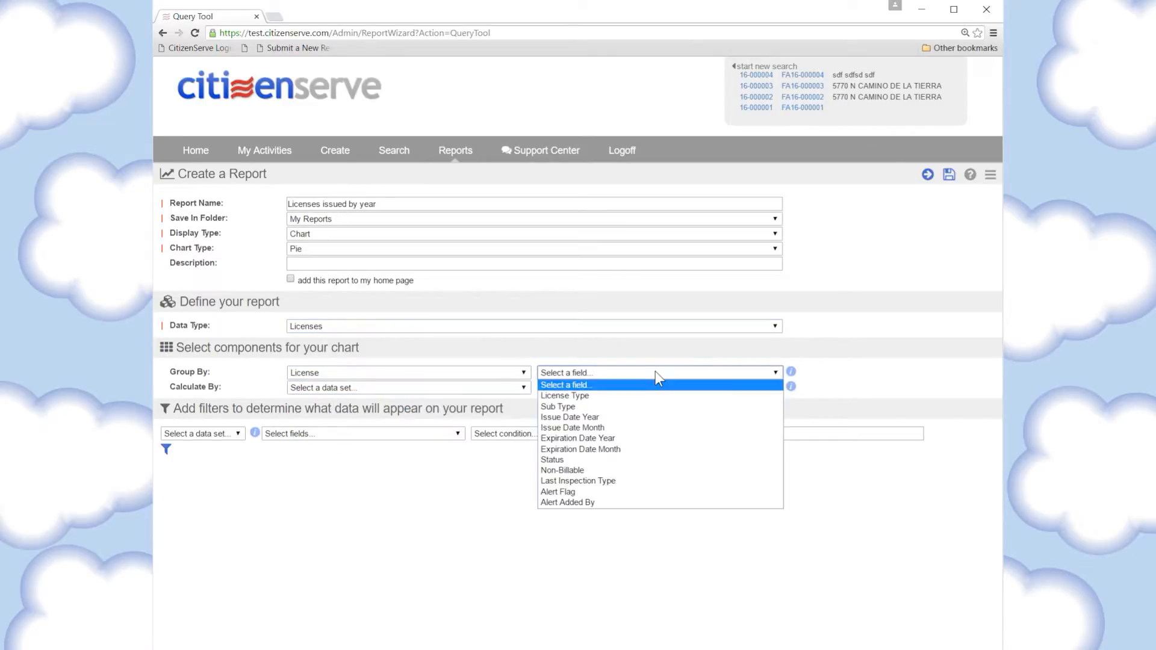
pyautogui.click(580, 397)
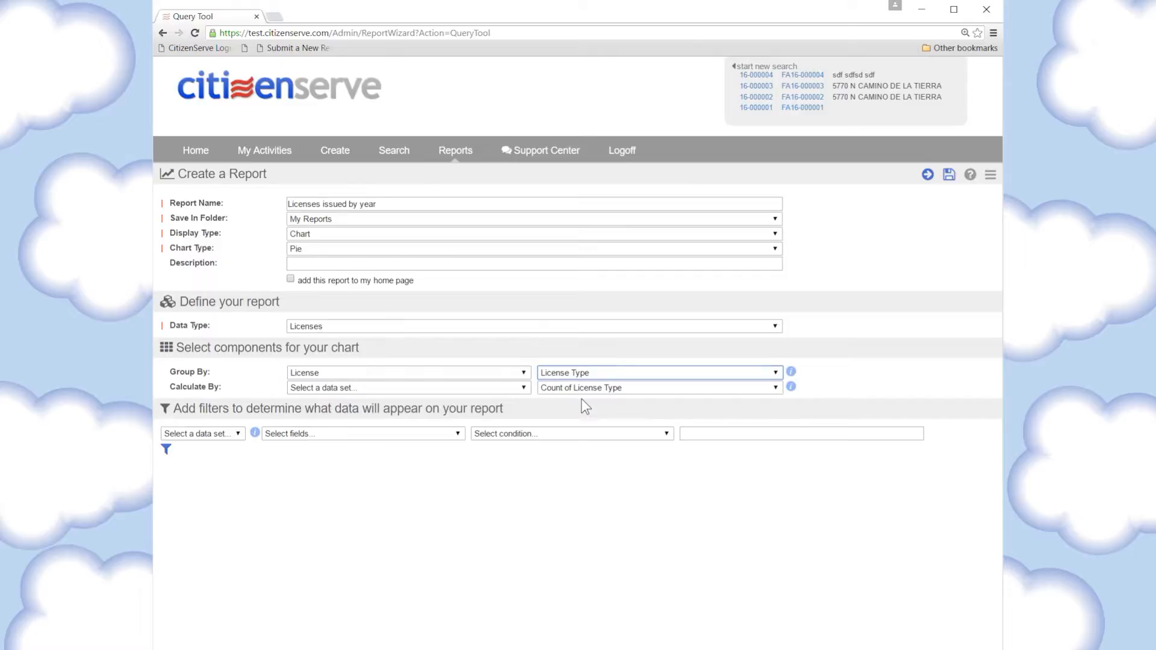
pyautogui.click(399, 389)
pyautogui.click(332, 425)
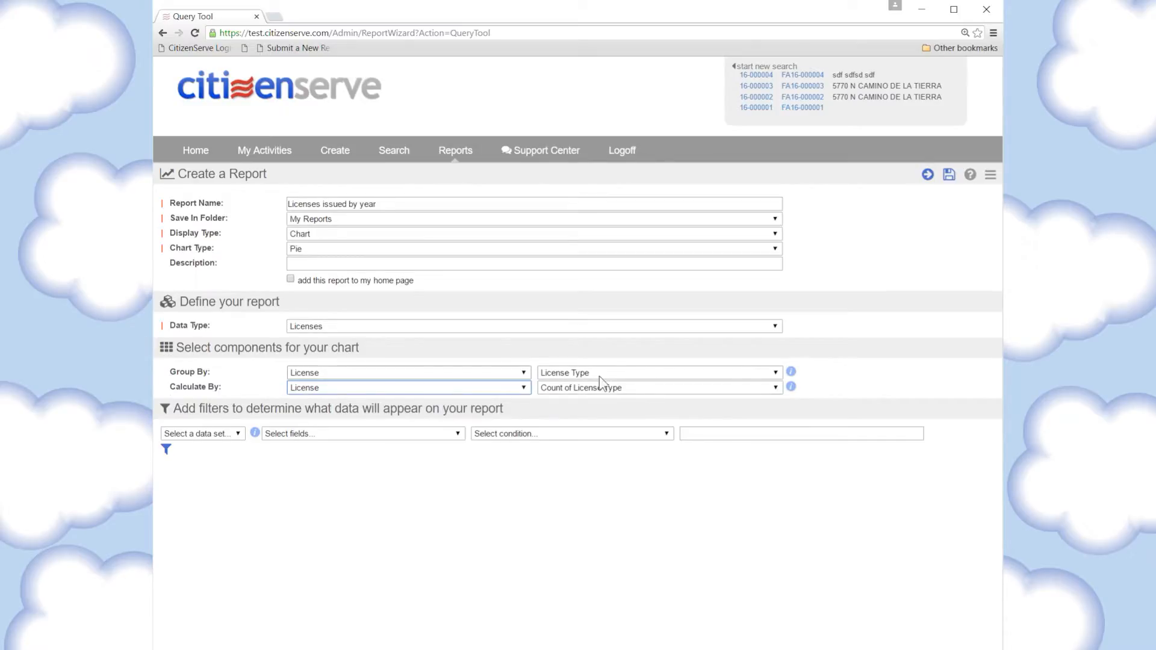
pyautogui.moveTo(791, 372)
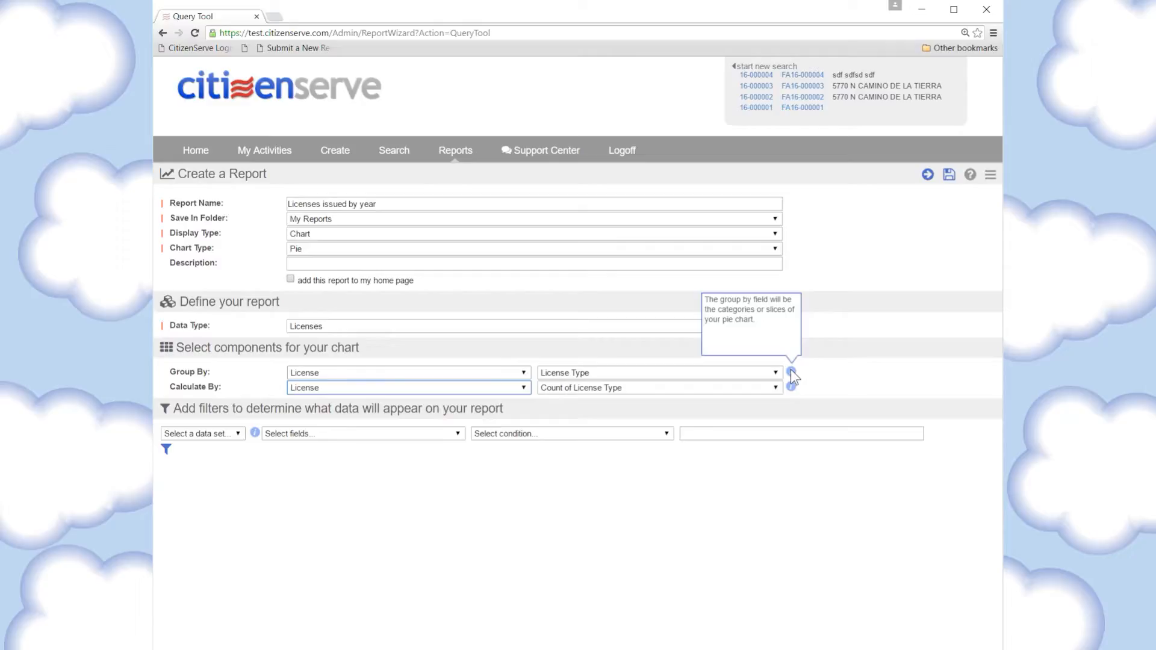
# Add a filter on the License data set so that Issue Date Year equals 2016
pyautogui.click(216, 443)
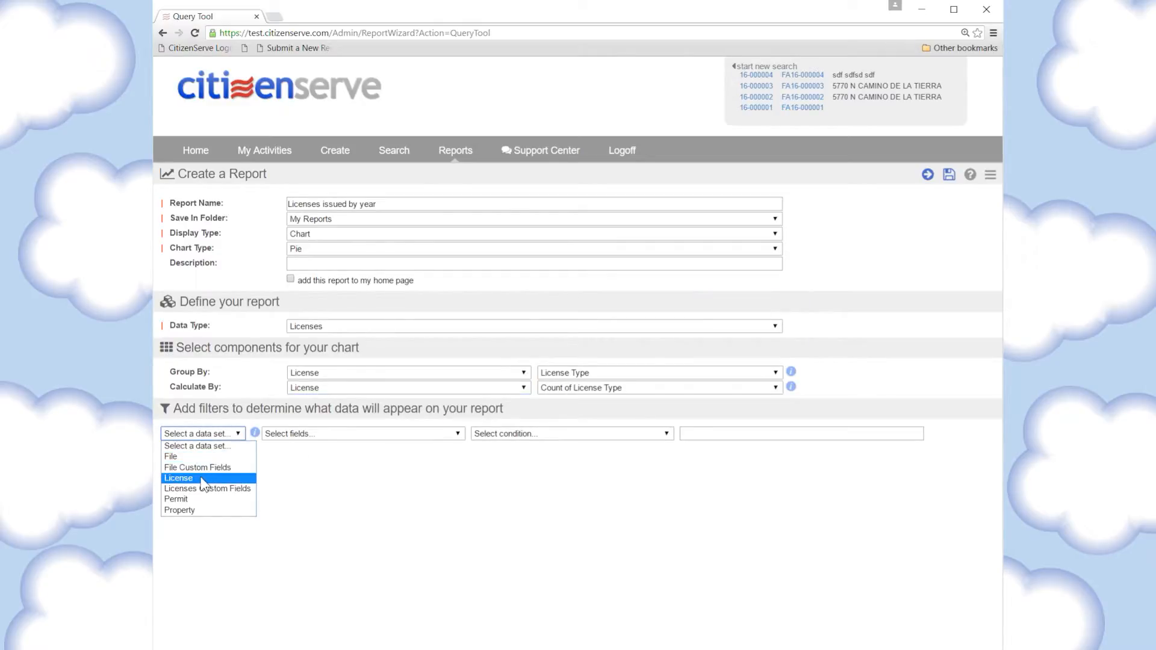
pyautogui.click(179, 477)
pyautogui.click(323, 436)
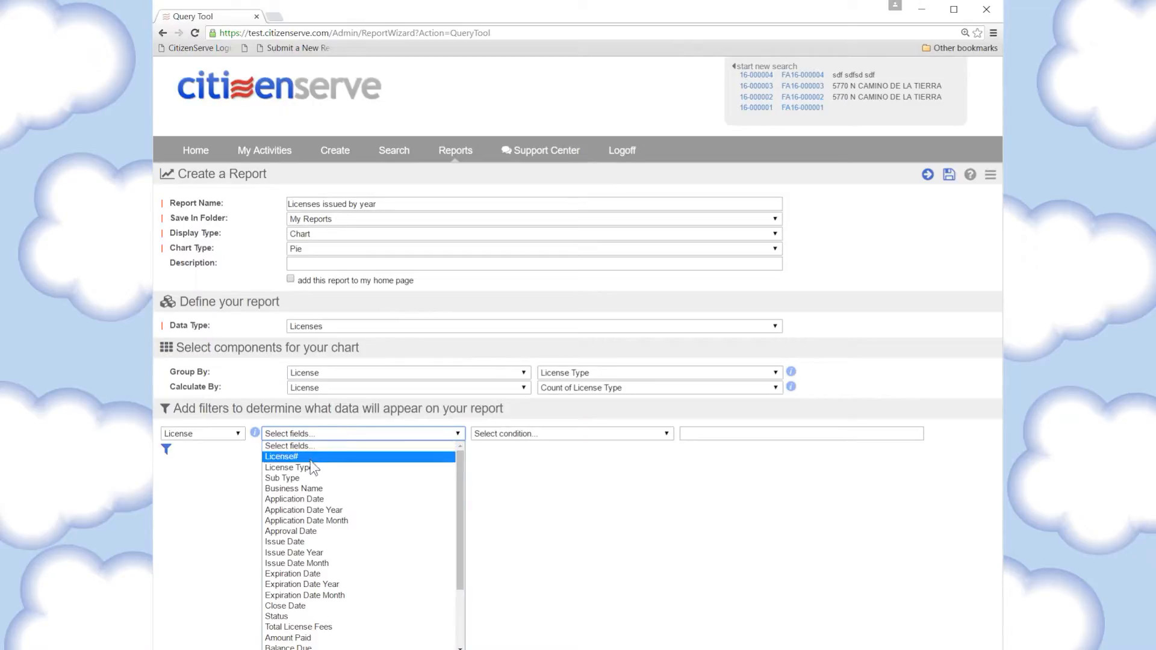
pyautogui.click(300, 553)
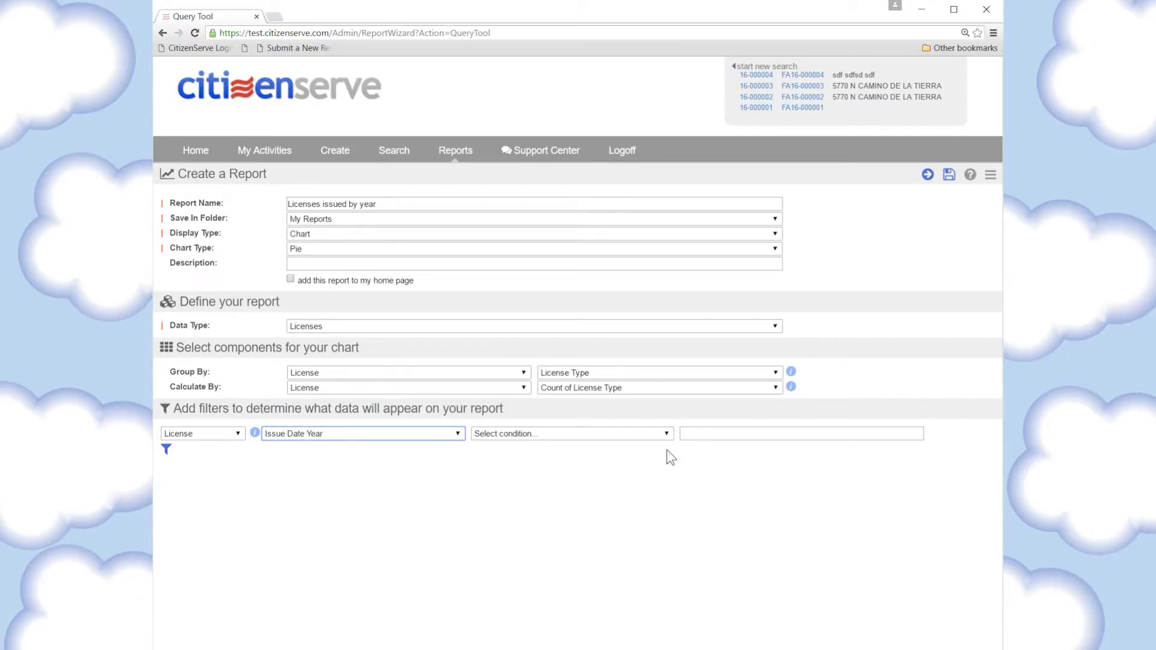
pyautogui.click(601, 435)
pyautogui.click(531, 459)
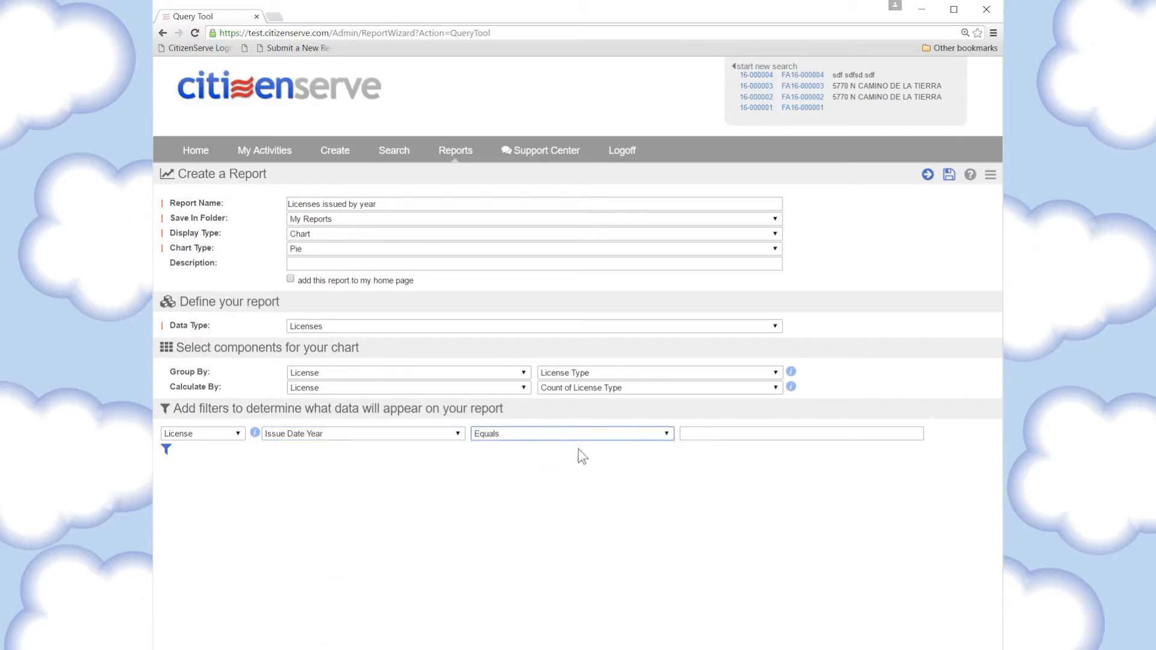
pyautogui.click(699, 434)
pyautogui.write('2016')
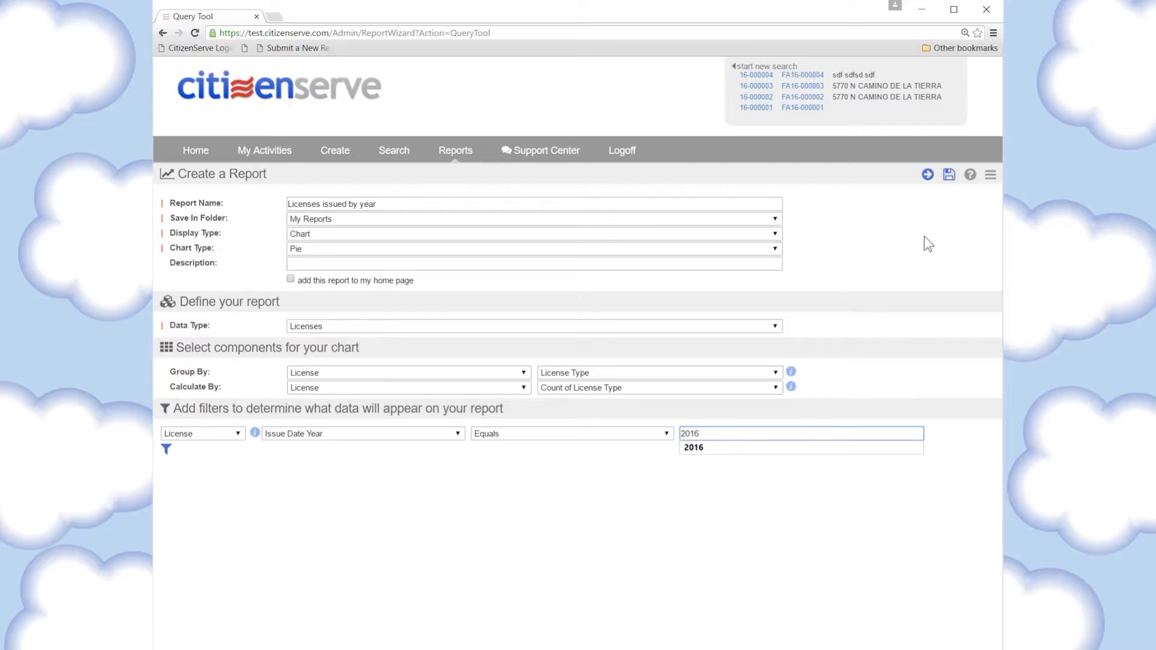
# Run the pie chart report, examine its license type percentages and slices, and close the results
pyautogui.click(927, 174)
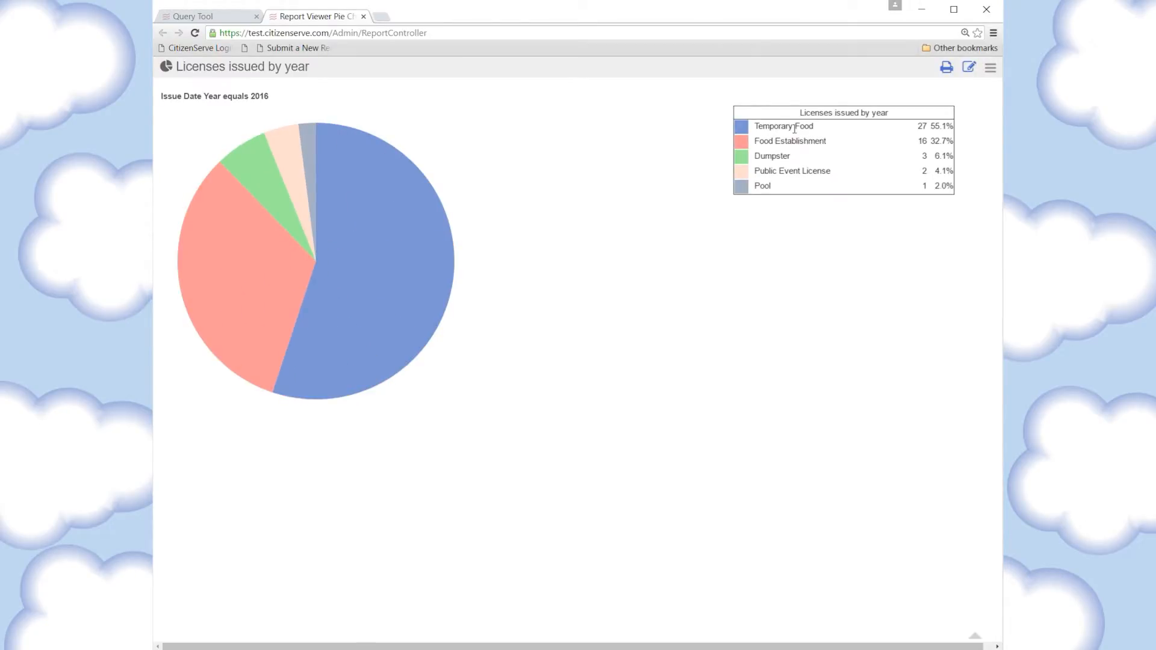
pyautogui.moveTo(930, 126); pyautogui.dragTo(947, 126)
pyautogui.moveTo(327, 284)
pyautogui.moveTo(303, 262)
pyautogui.click(364, 17)
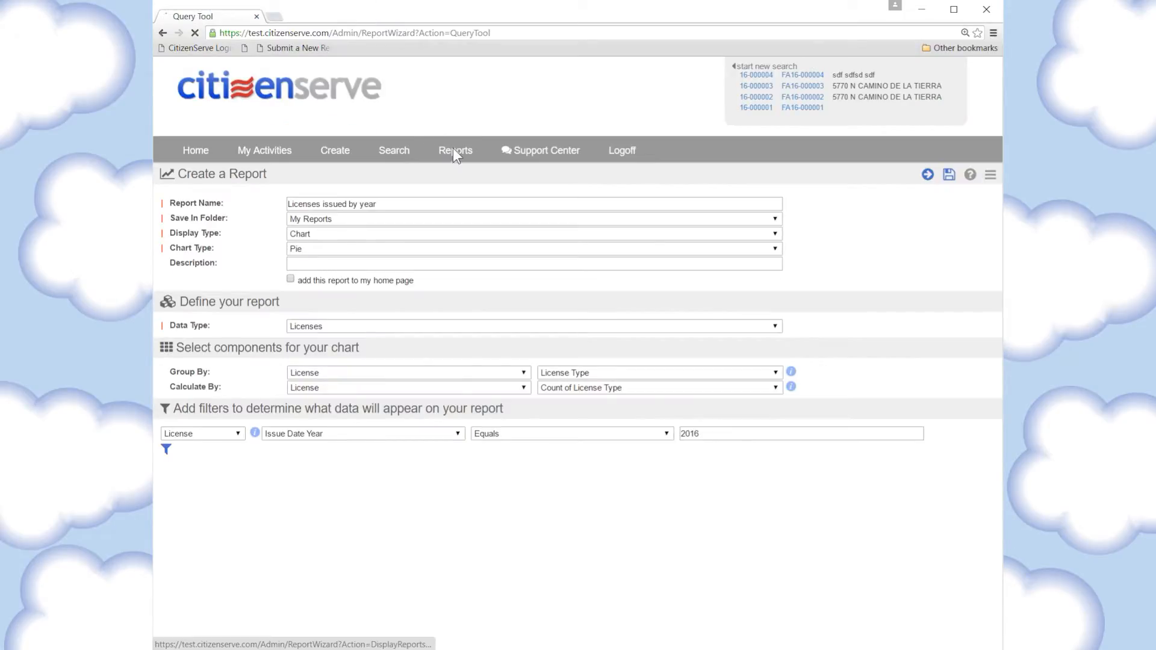
# Open the saved "Licenses issued by year" report from the My Reports folder
pyautogui.click(454, 152)
pyautogui.click(181, 196)
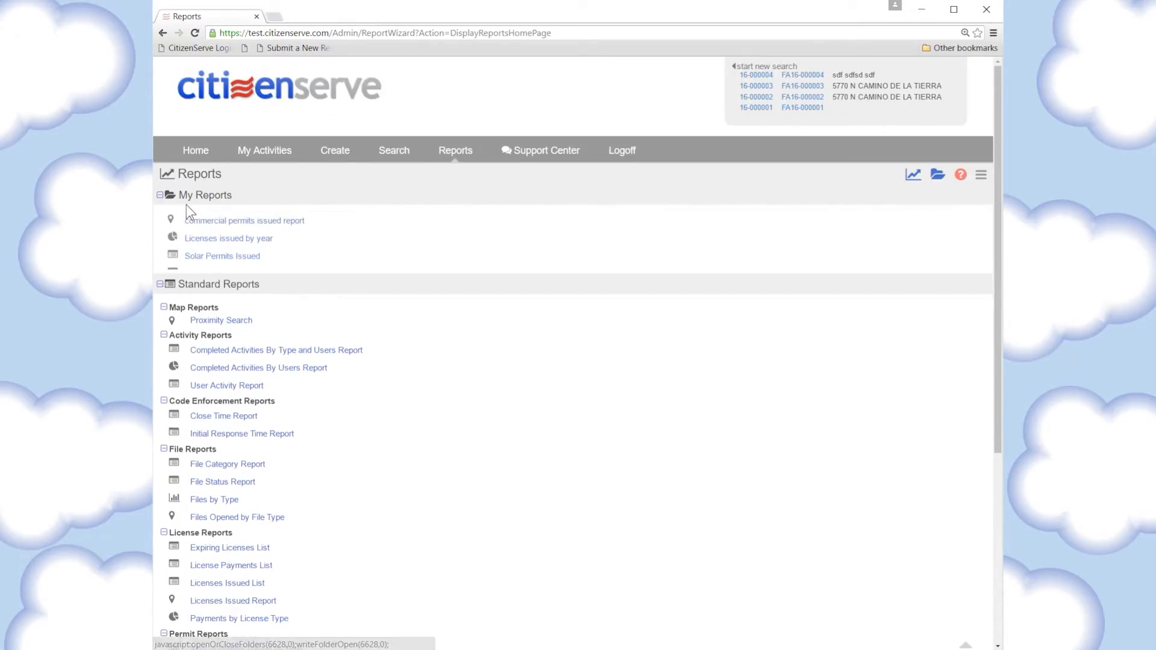
pyautogui.moveTo(283, 240); pyautogui.dragTo(189, 240)
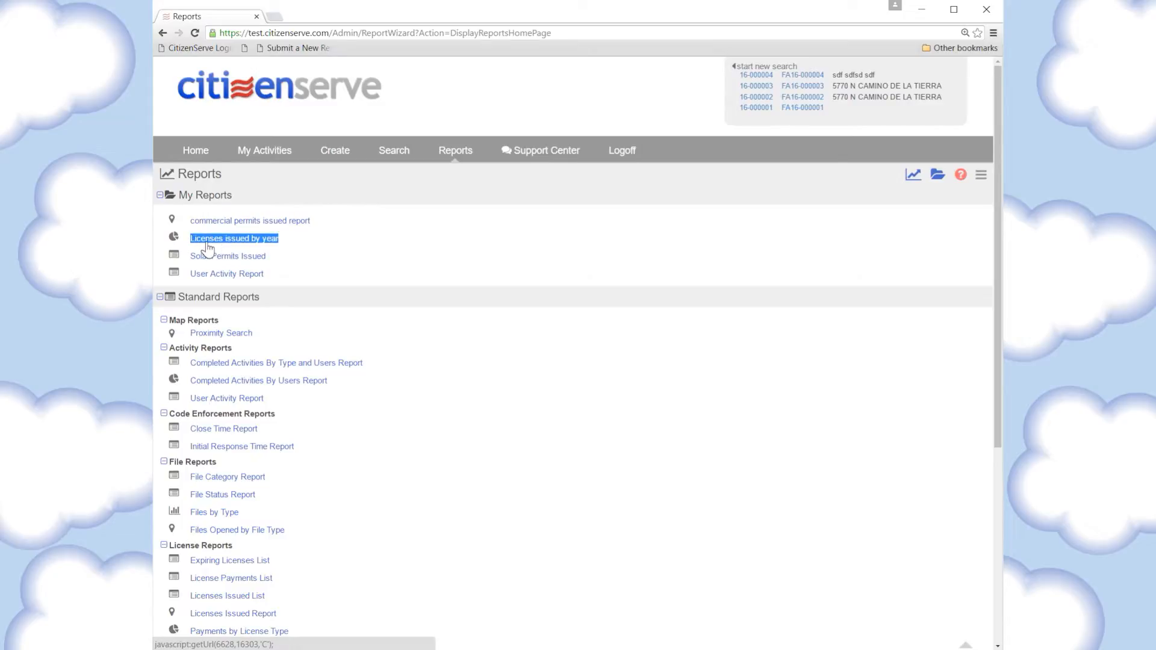
pyautogui.click(207, 240)
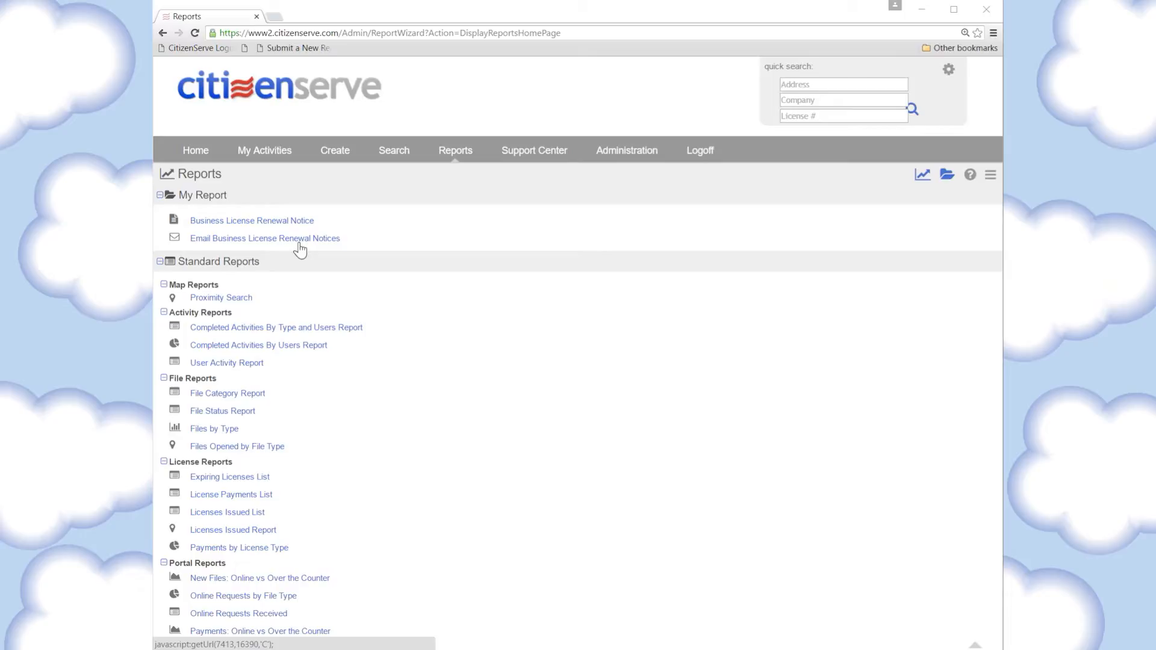
# Expand the definition of the Business License Renewal Notice report and select the Business License Renewal Notice template
pyautogui.click(260, 222)
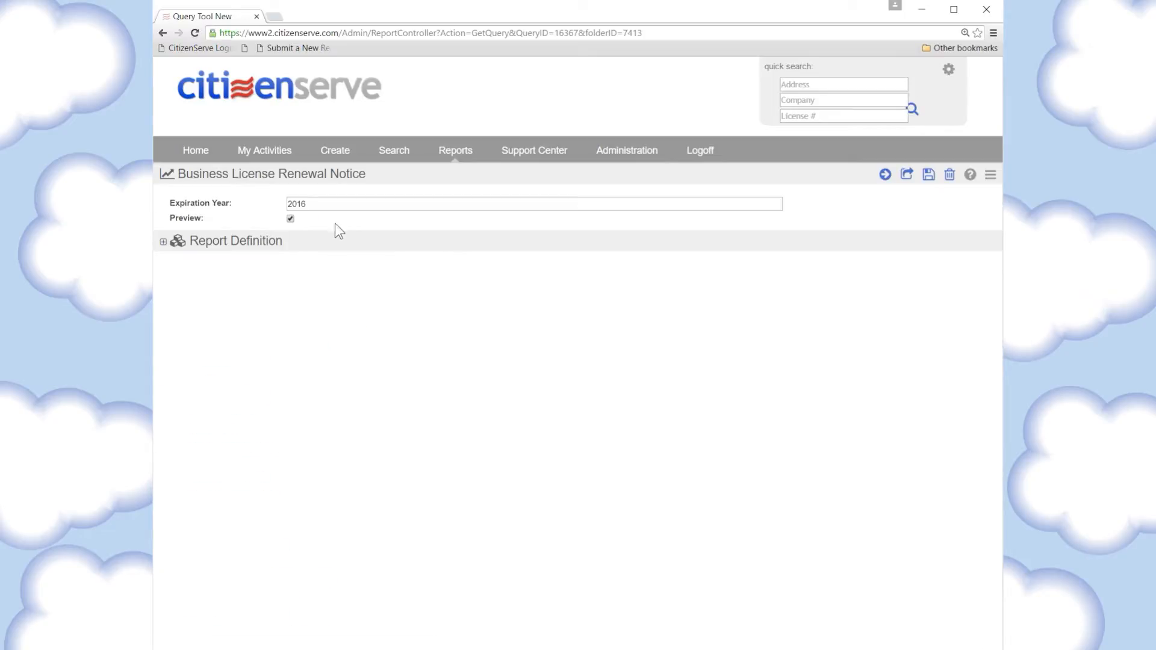
pyautogui.click(163, 242)
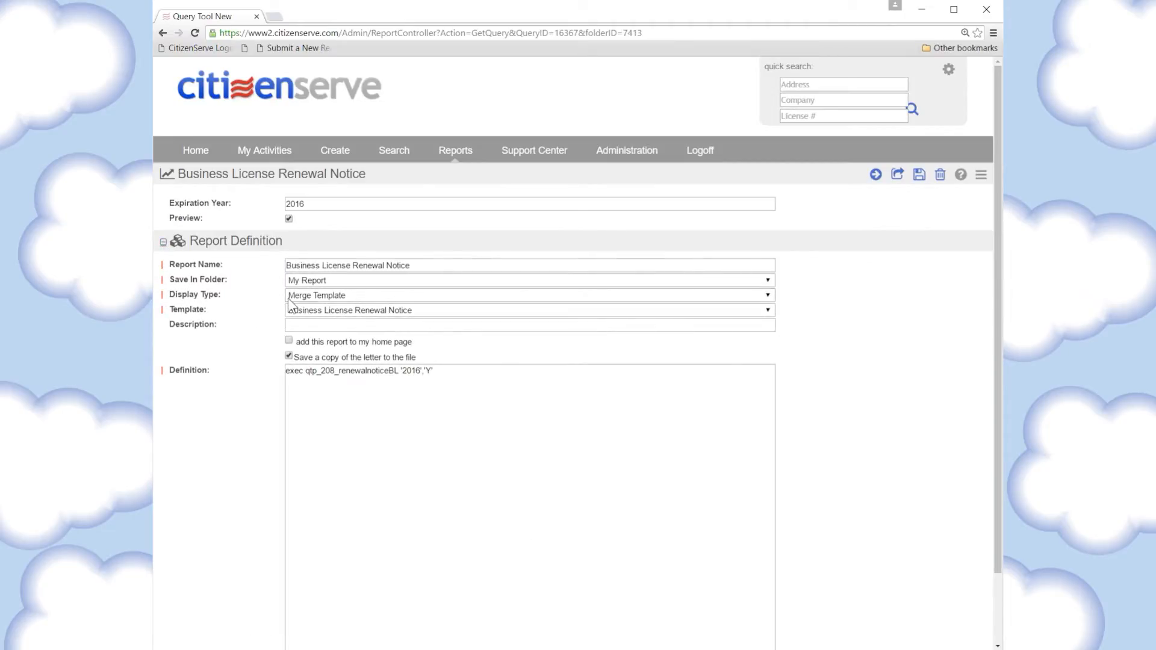
pyautogui.click(337, 311)
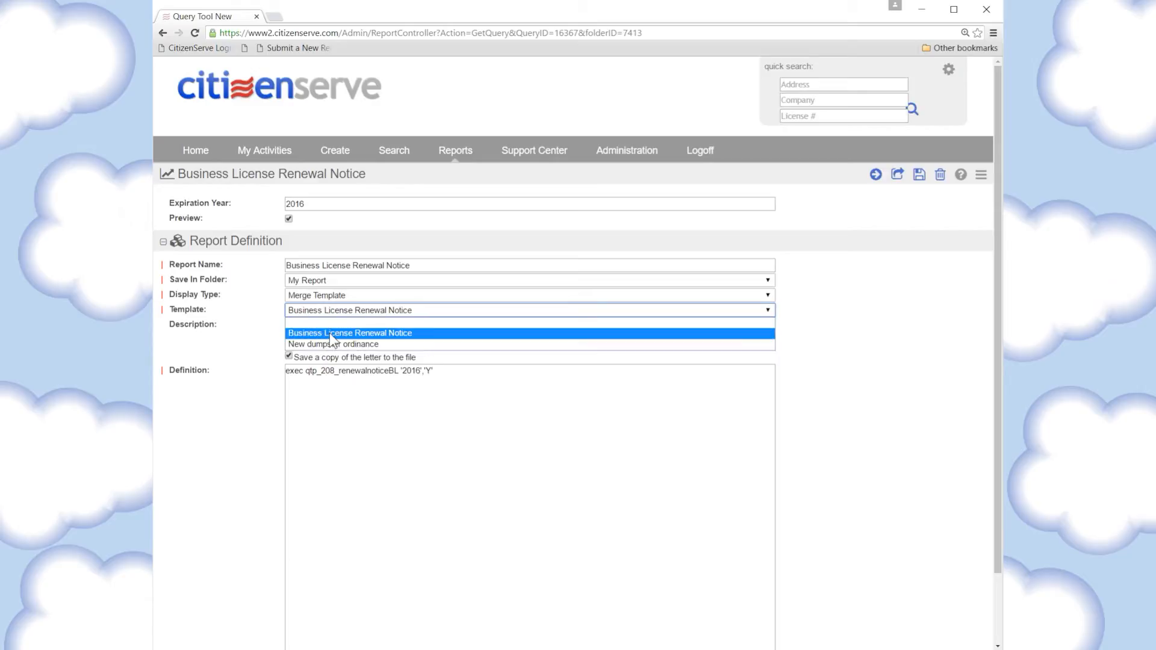
pyautogui.click(330, 333)
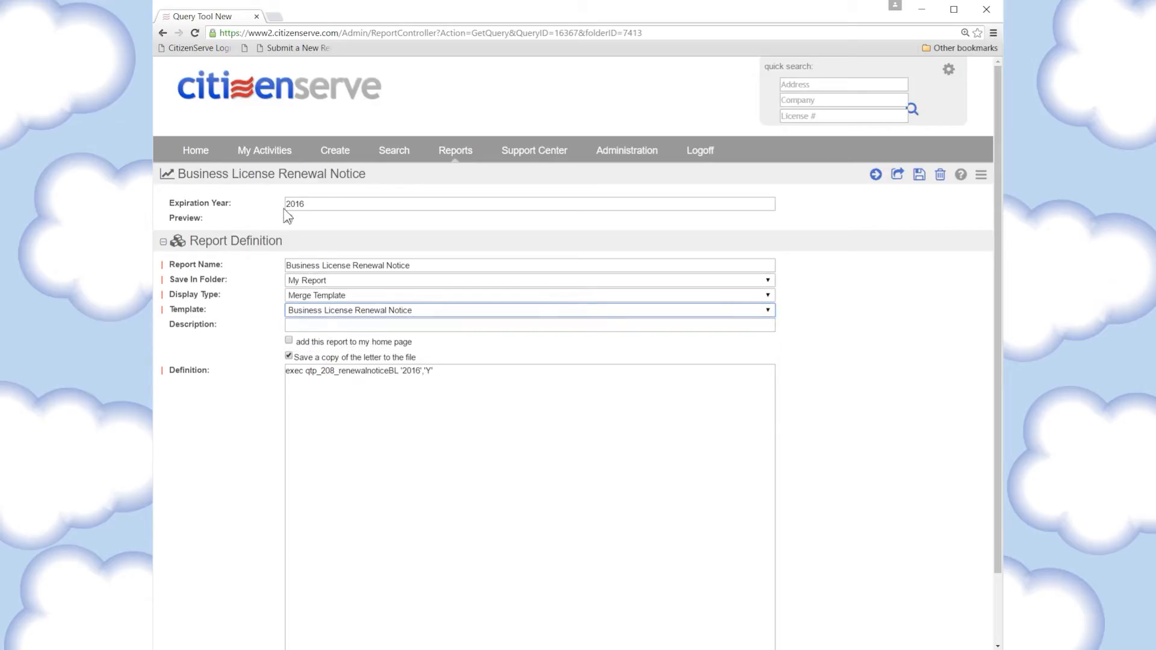
# Run the Business License Renewal Notice report and review the generated notices in the print preview
pyautogui.click(876, 174)
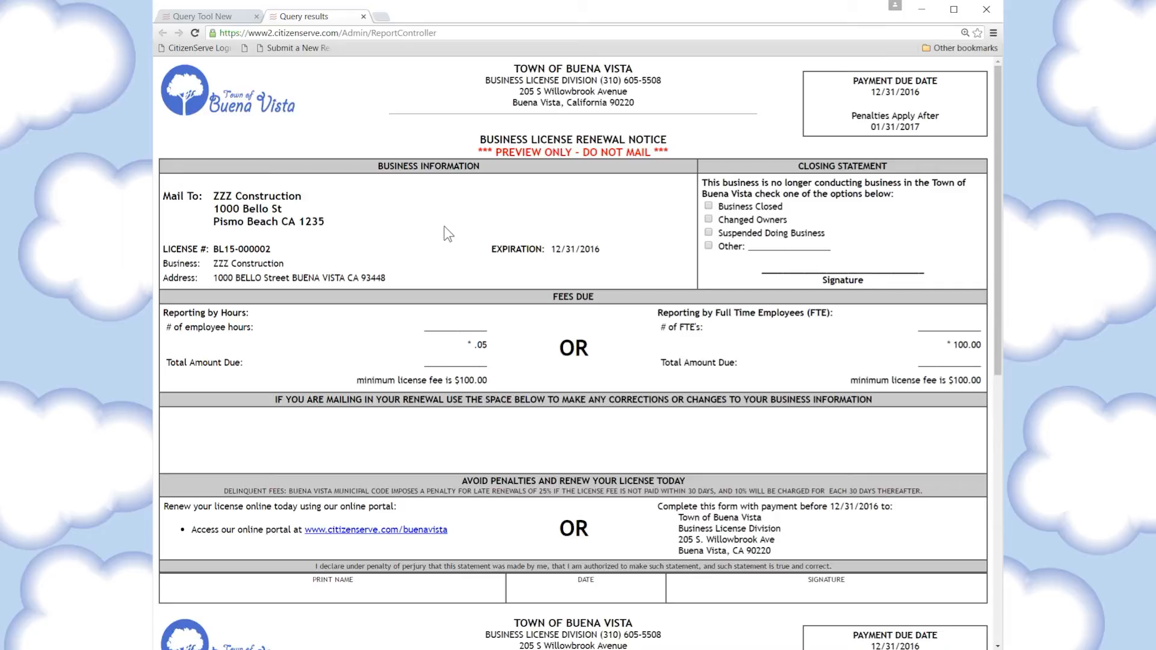
pyautogui.rightClick(443, 225)
pyautogui.click(480, 307)
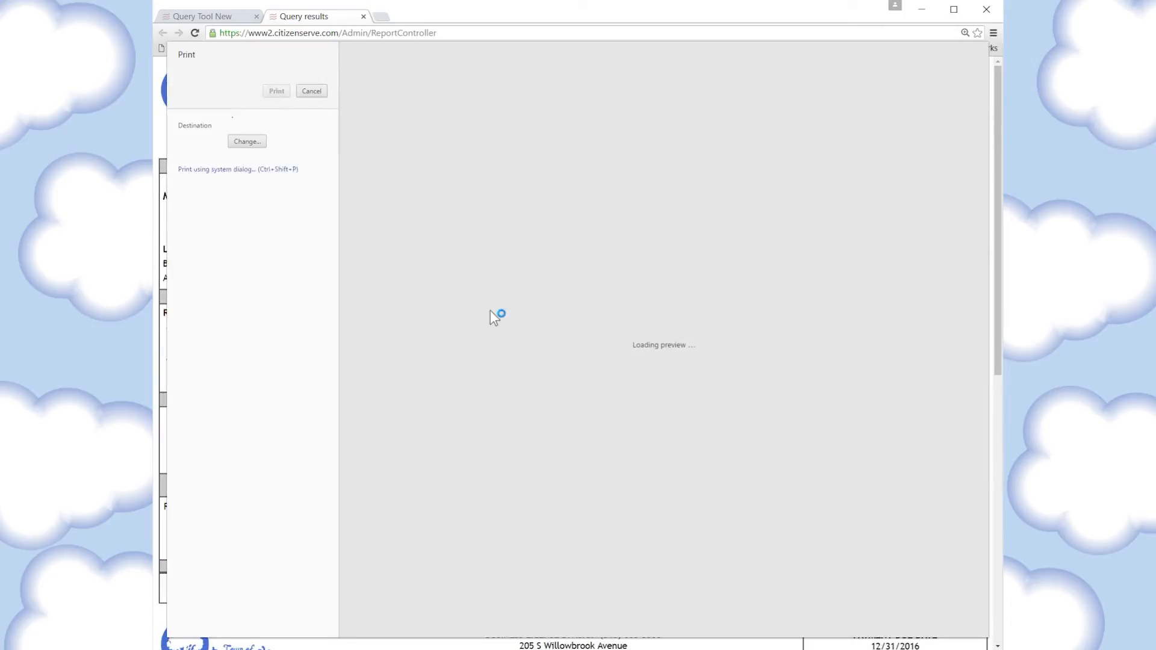
pyautogui.scroll(-4, 685, 297)
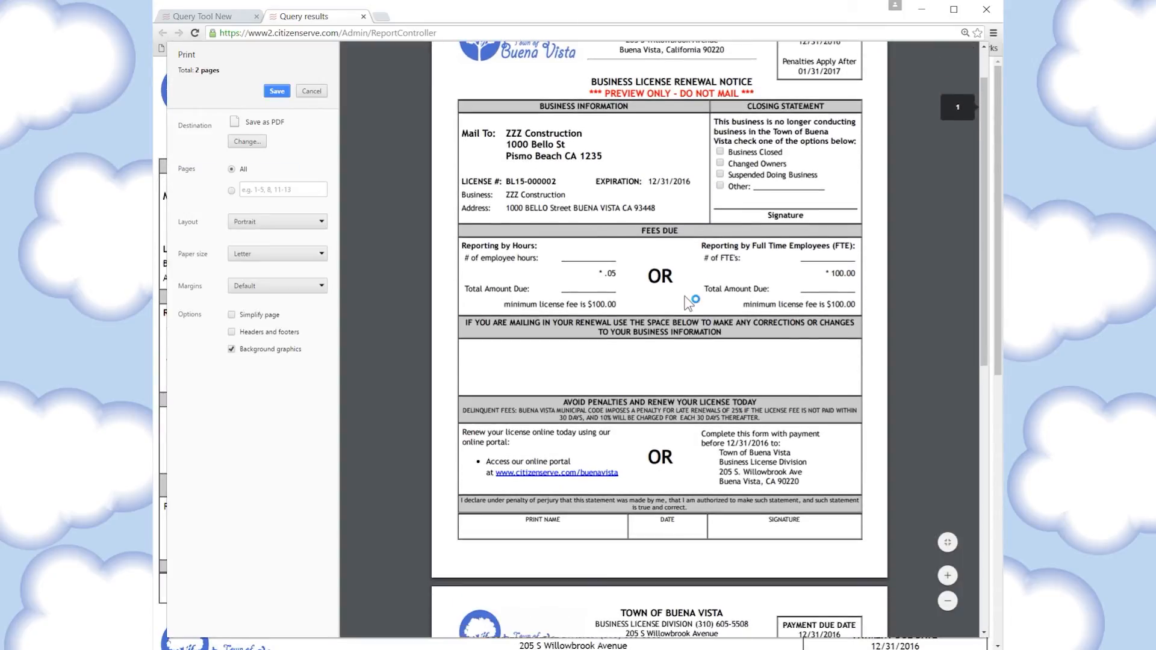
pyautogui.scroll(-6, 689, 304)
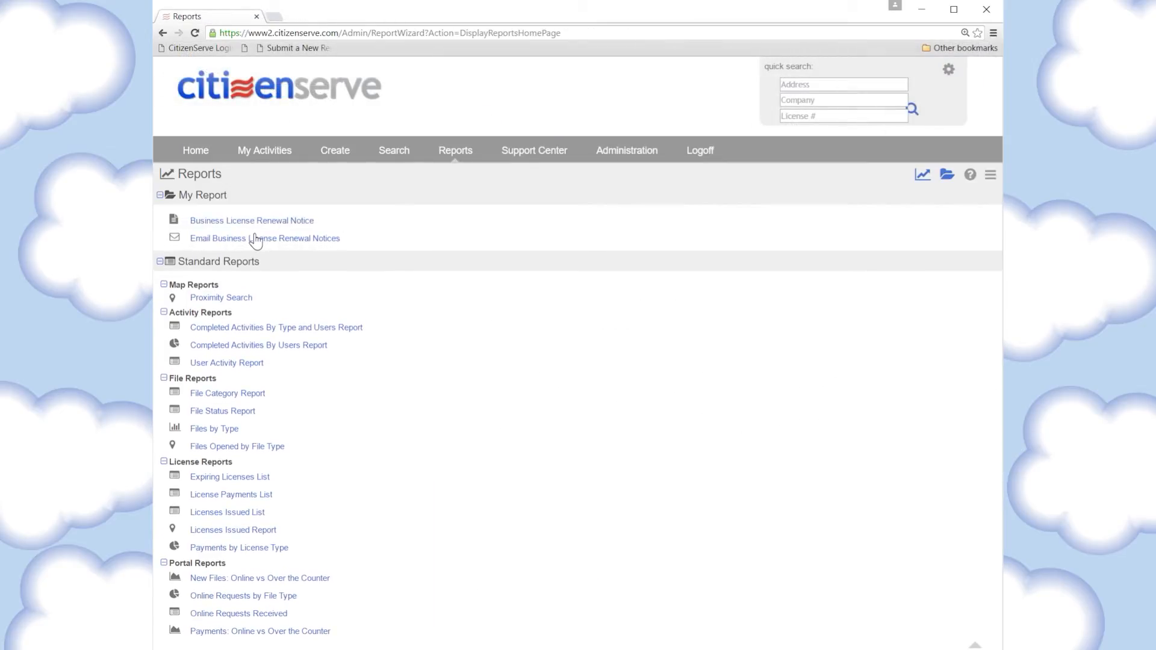
# Run the Email Business License Renewal Notices report in preview mode for expiration year 2016
pyautogui.click(252, 241)
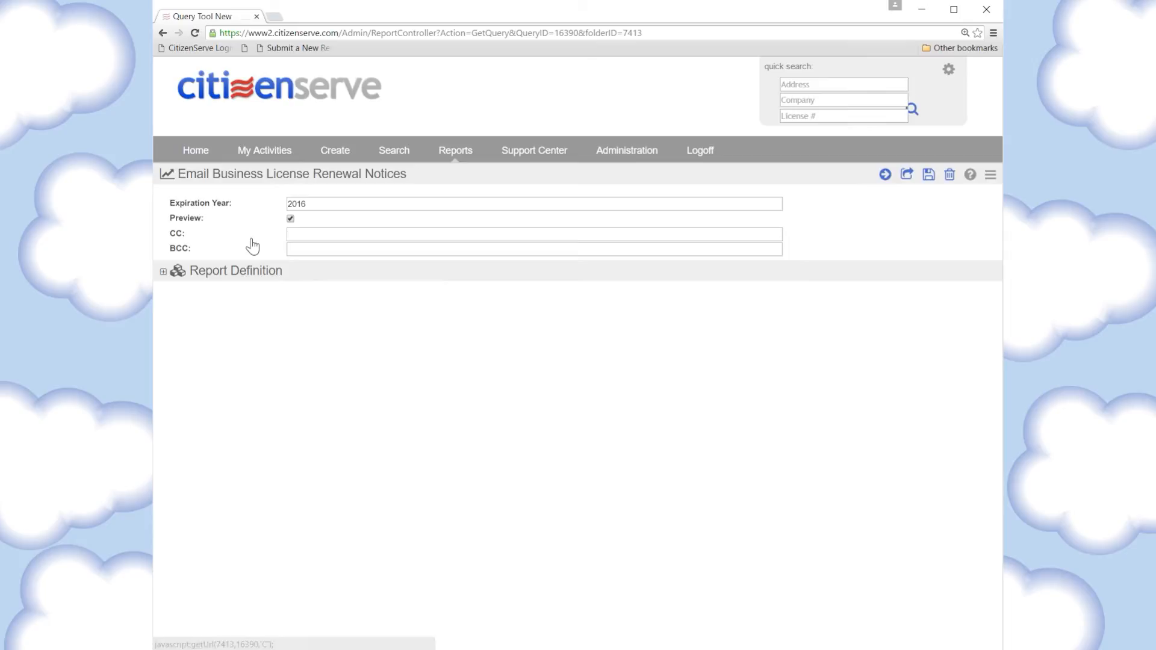
pyautogui.click(320, 234)
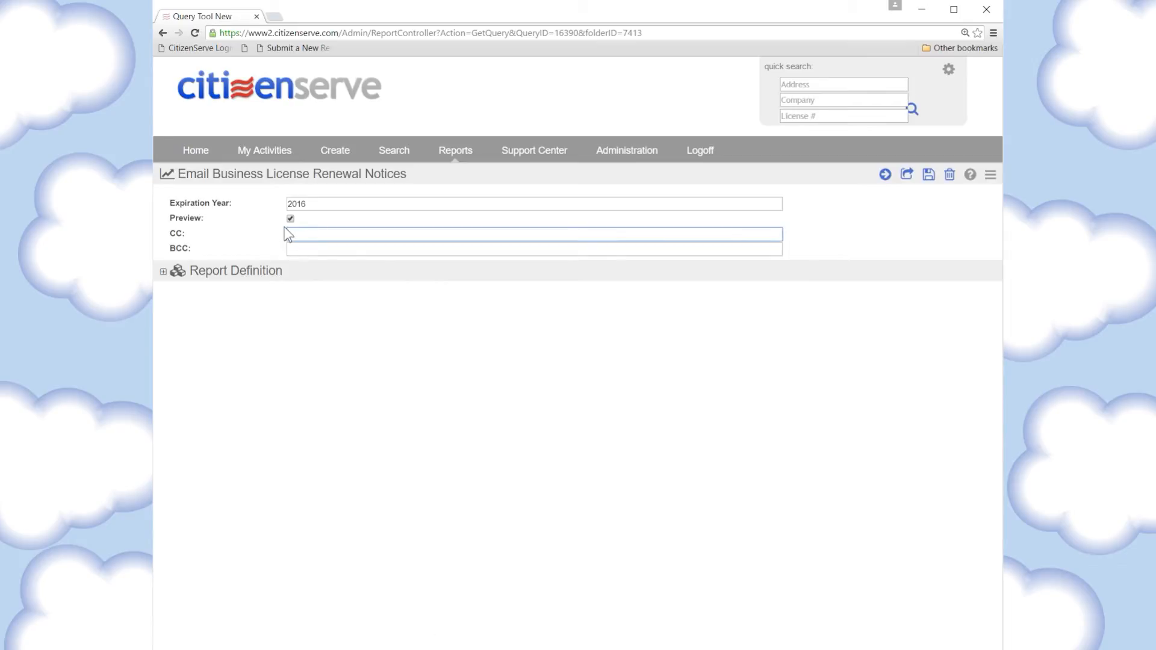
pyautogui.click(885, 174)
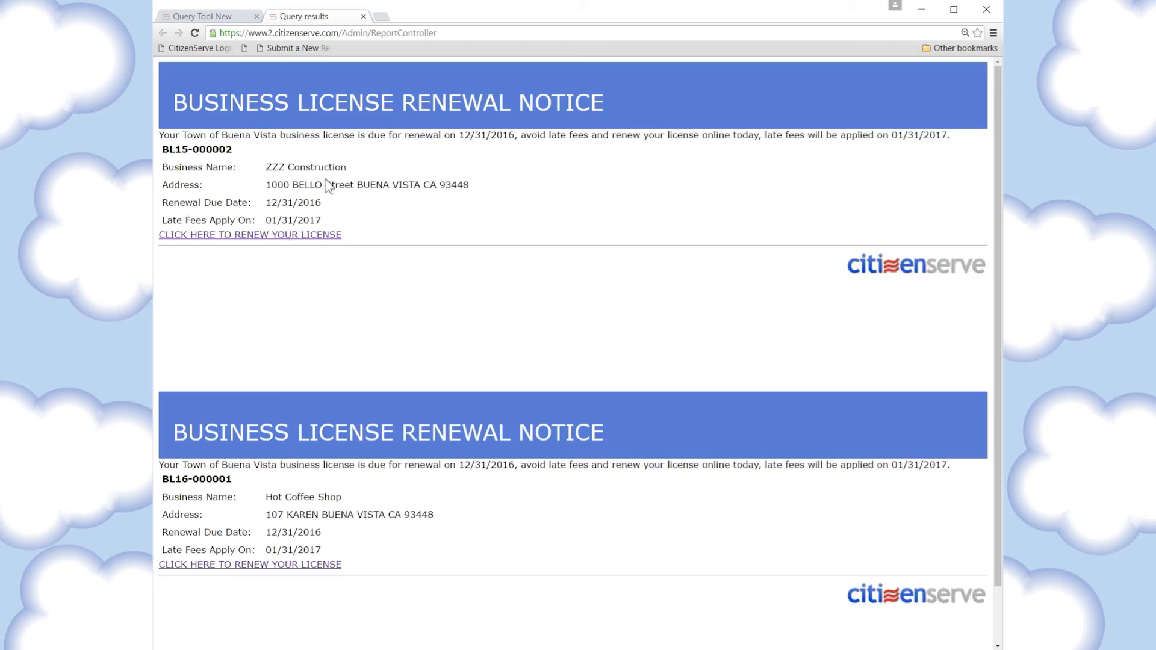